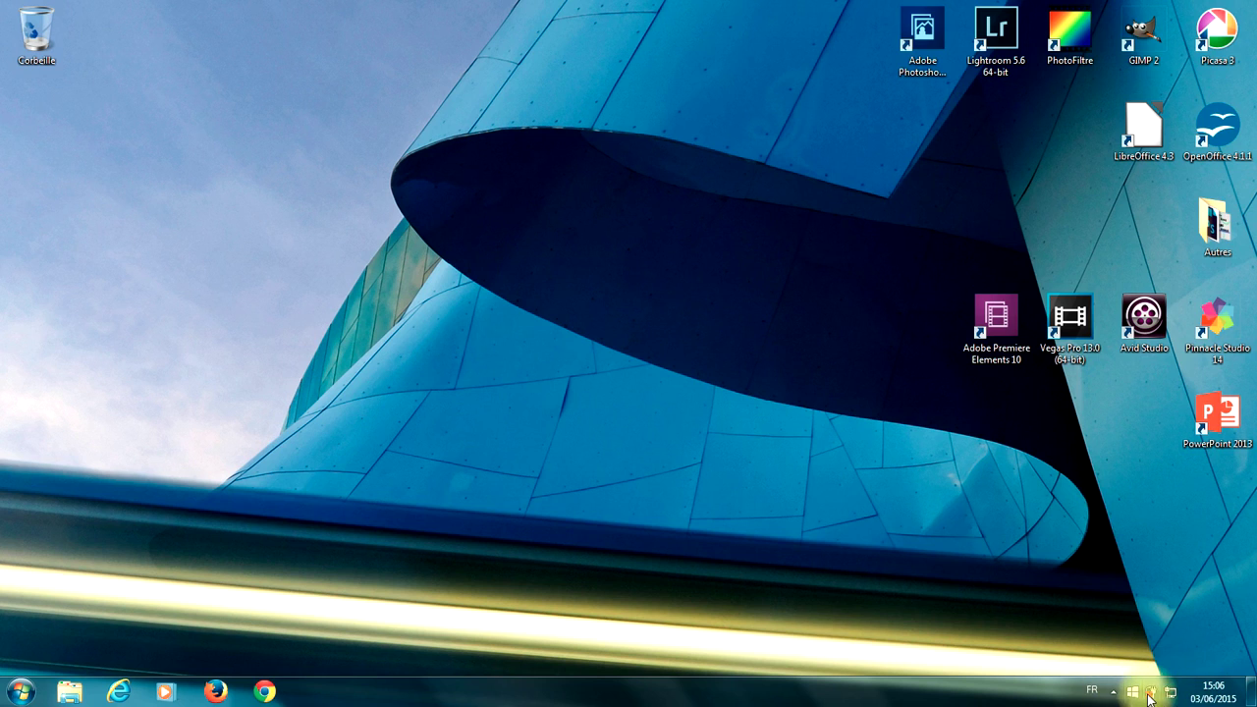
Step: Check the hidden notification icons for running programs, then hide them again
{"action": "left_click", "coordinate": [1114, 693]}
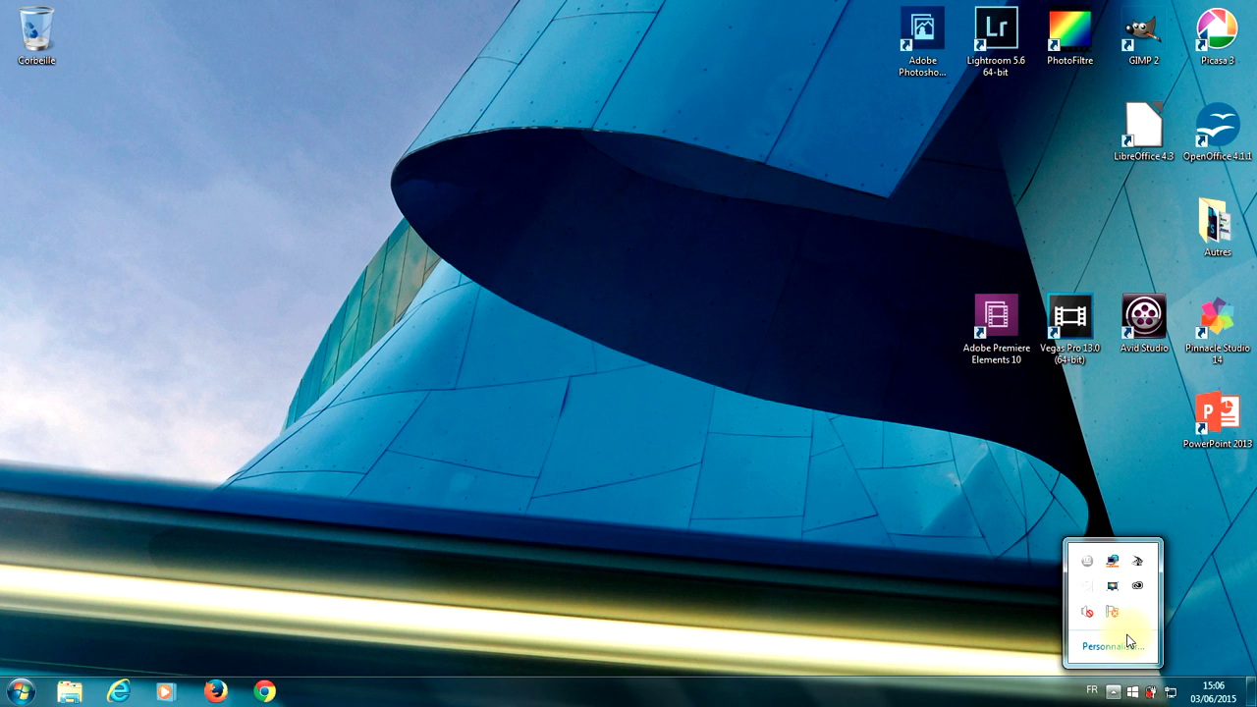
{"action": "mouse_move", "coordinate": [1113, 563]}
{"action": "left_click", "coordinate": [1033, 613]}
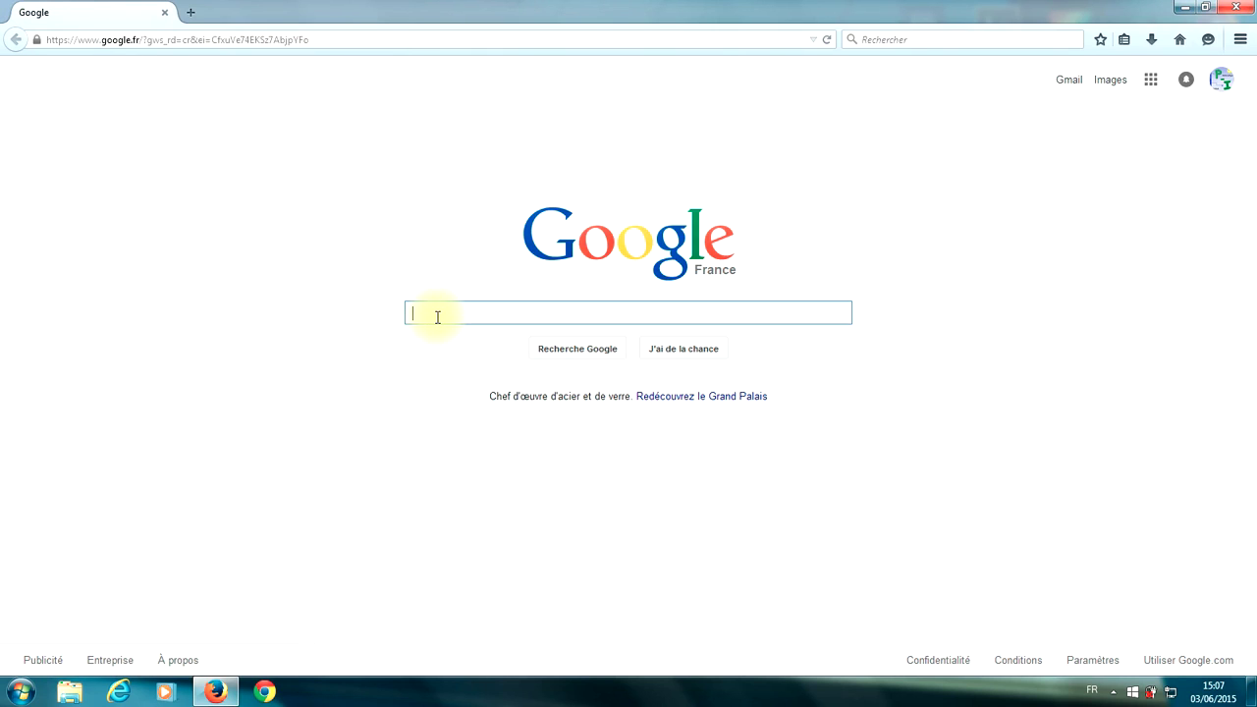
Step: Search Google for "avira" and open the official Avira Free Antivirus download page
{"action": "type", "text": "avira"}
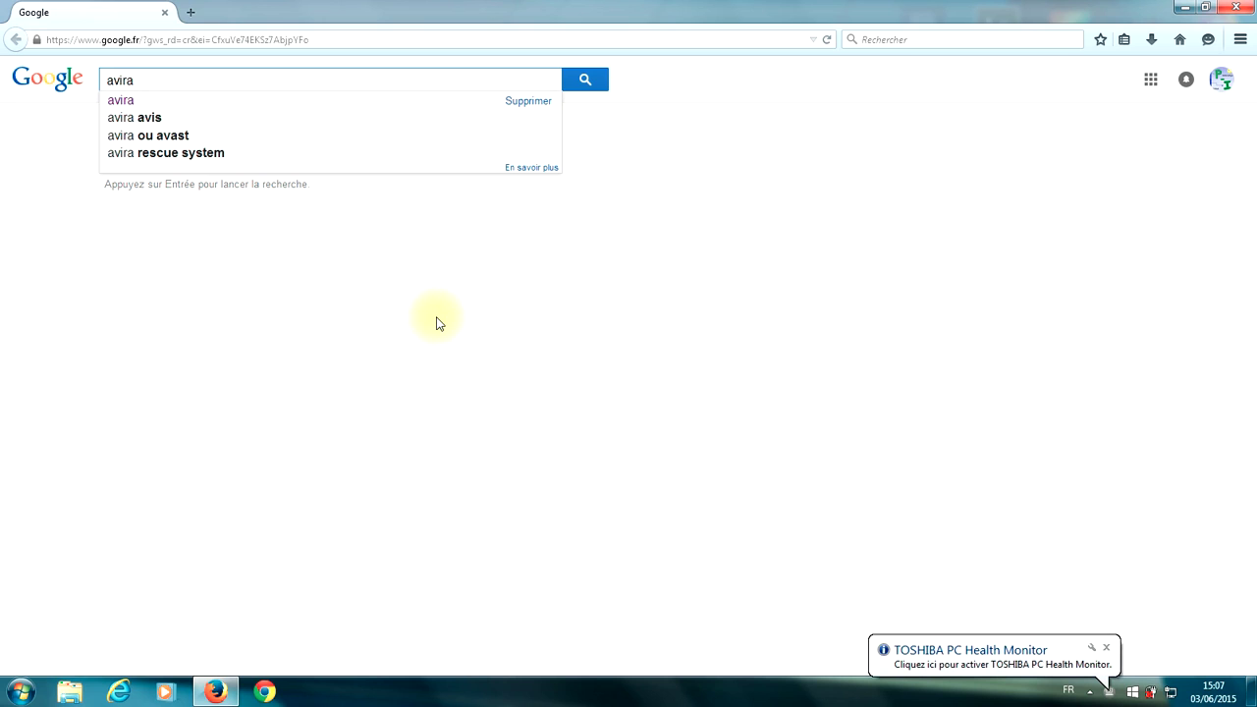
{"action": "key", "text": "Return"}
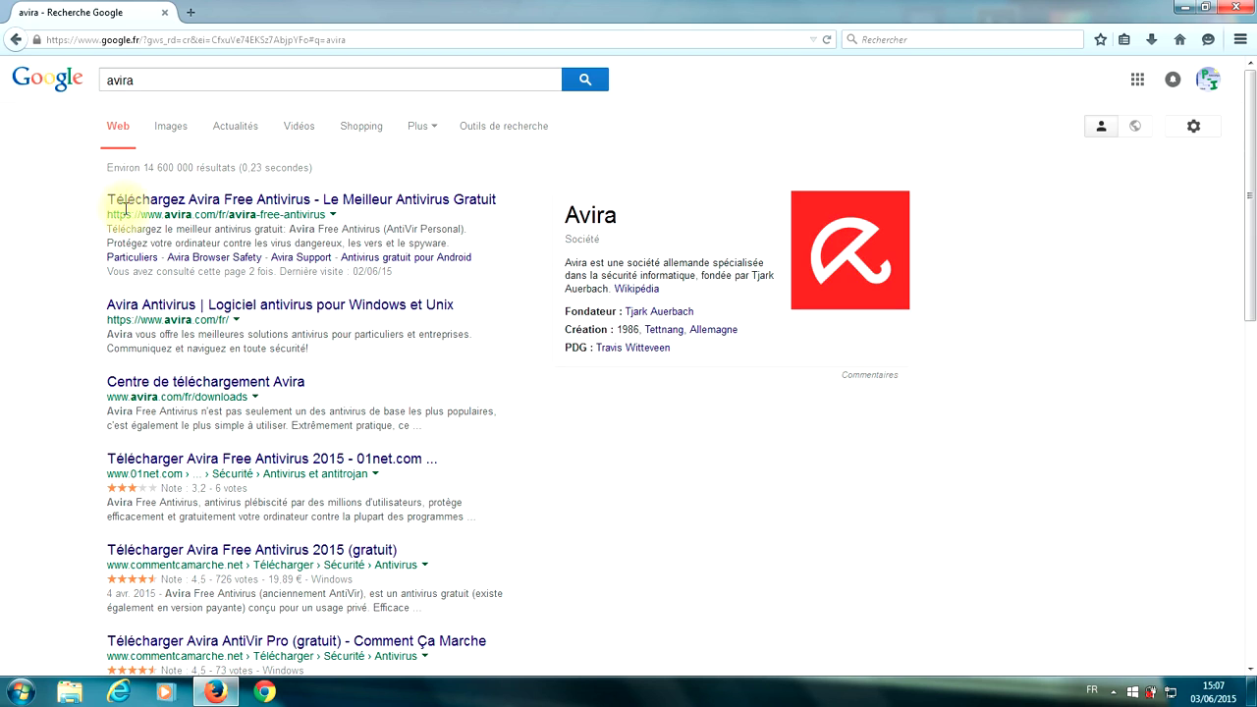
{"action": "left_click", "coordinate": [190, 200]}
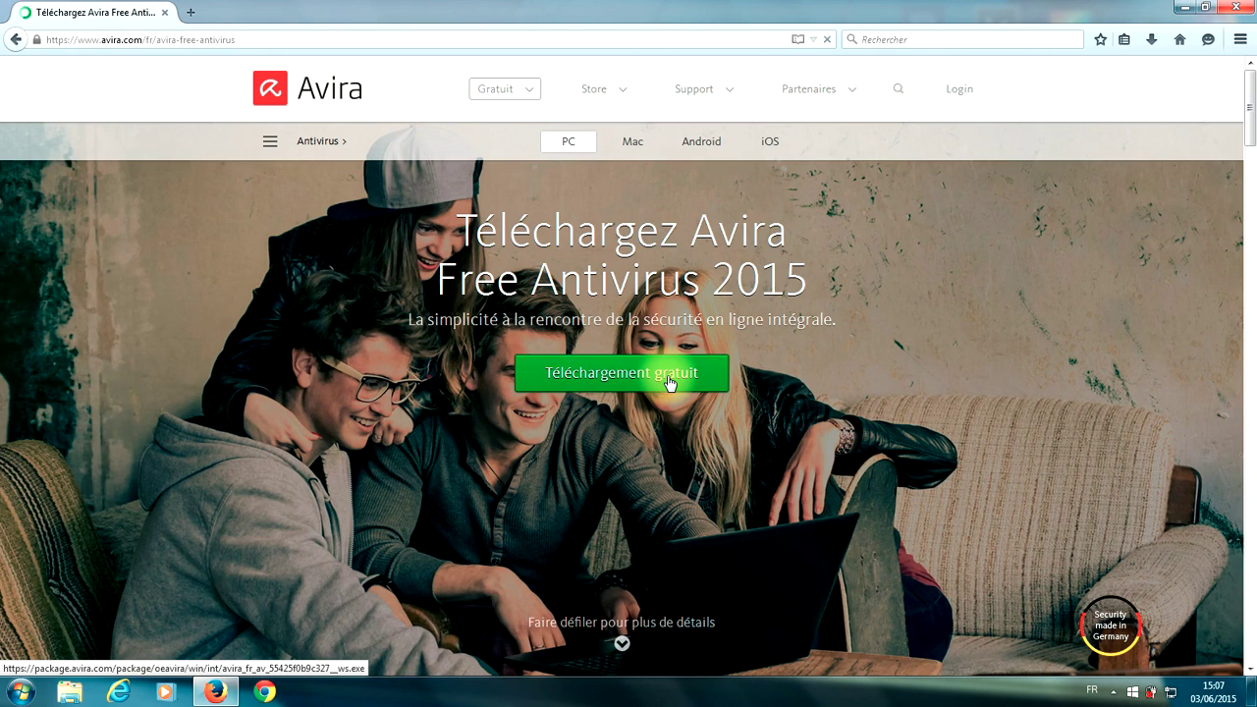
Step: Download the free Avira antivirus installer for PC and save the file to the desktop
{"action": "left_click", "coordinate": [669, 381]}
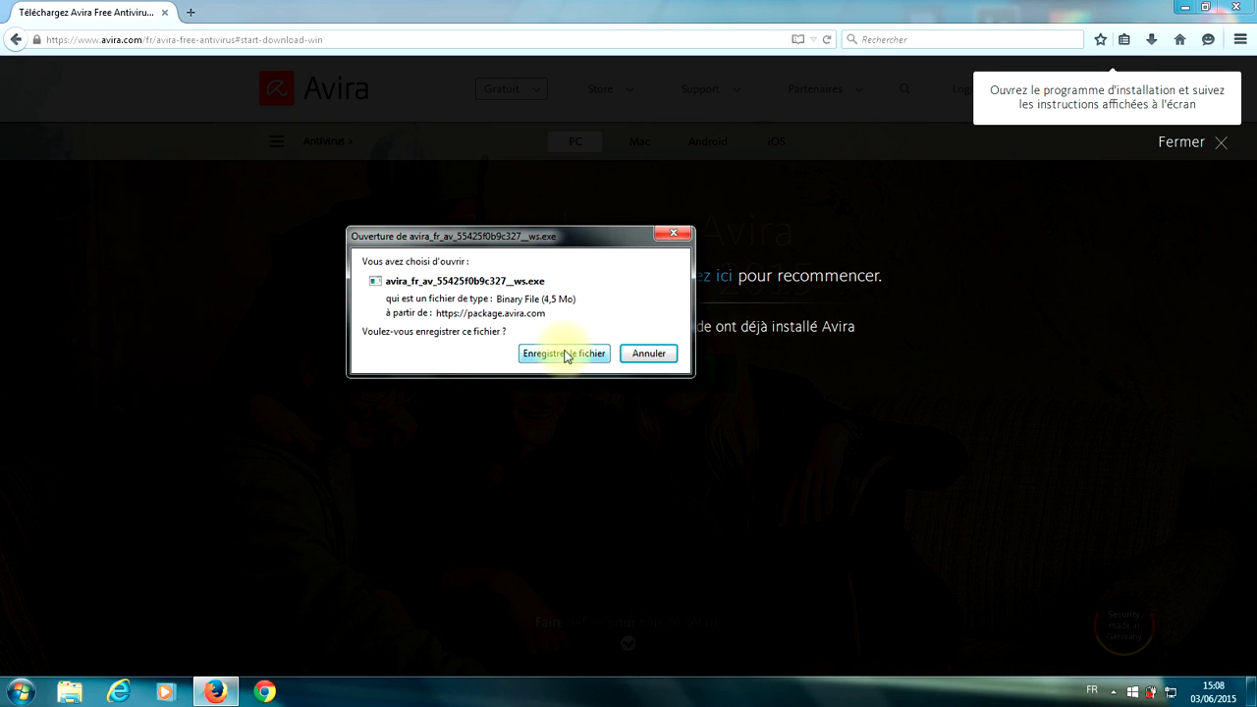
{"action": "left_click_drag", "start_coordinate": [523, 243], "coordinate": [556, 238]}
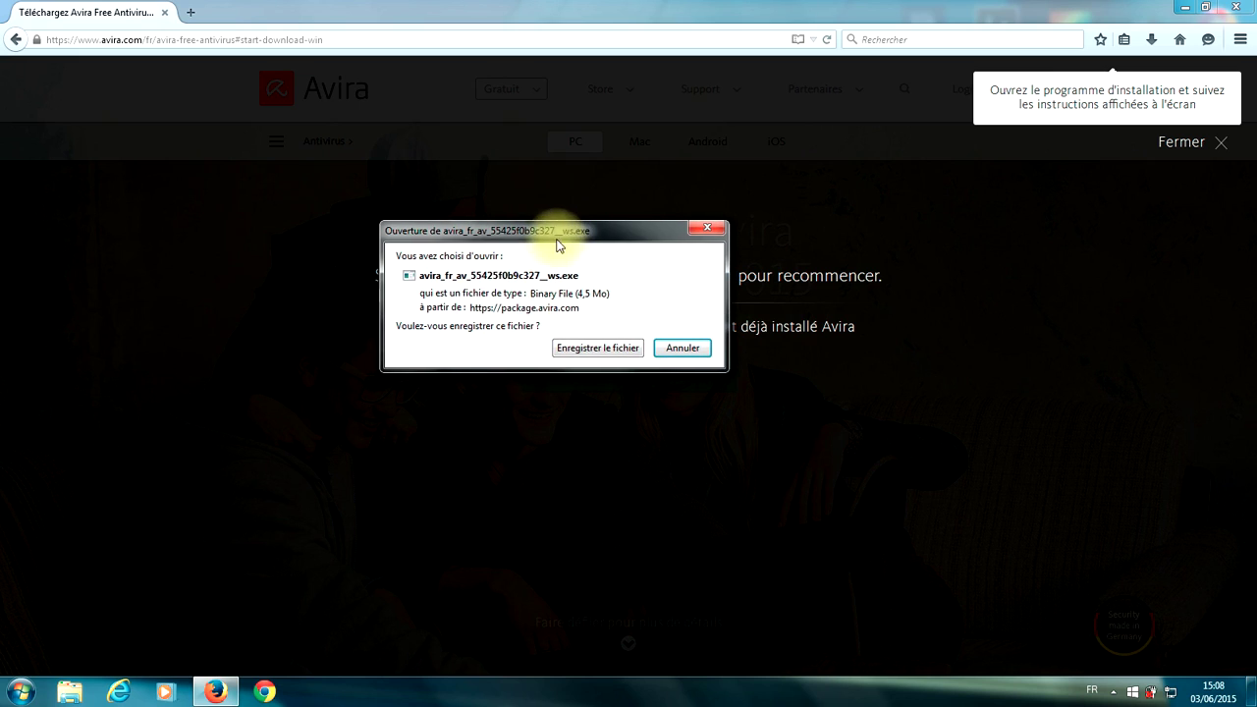
{"action": "left_click", "coordinate": [588, 350]}
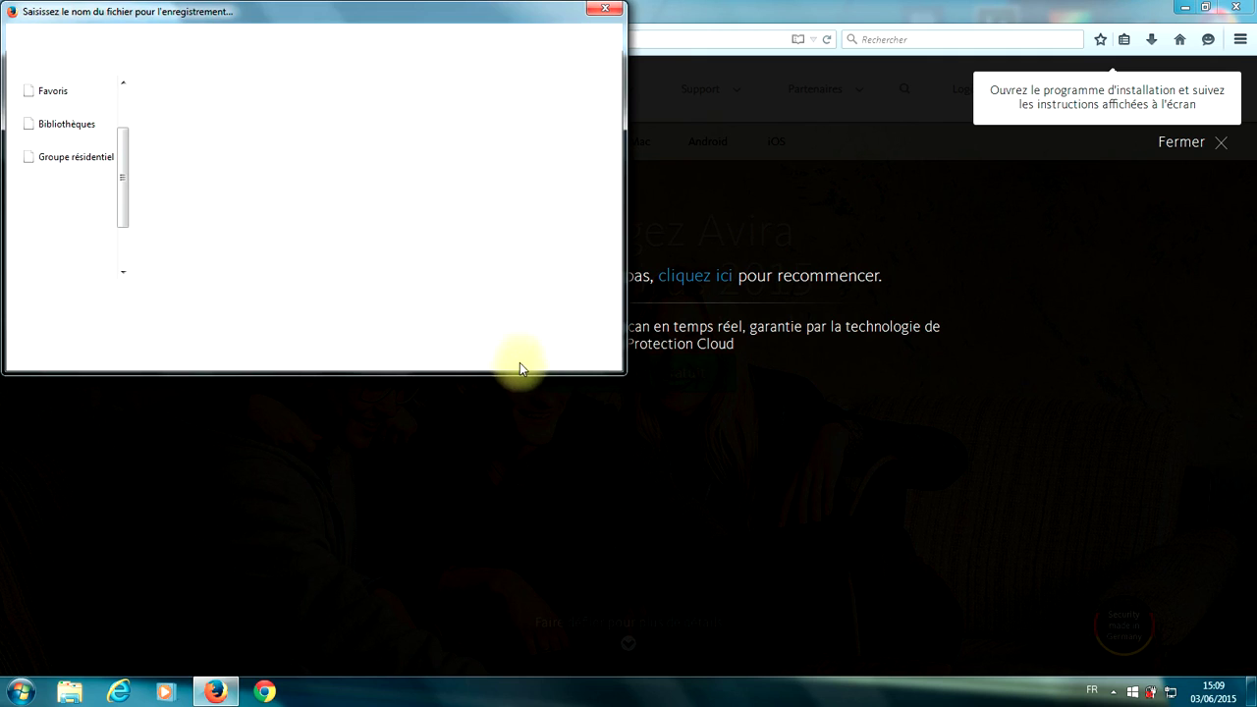
{"action": "left_click", "coordinate": [504, 354]}
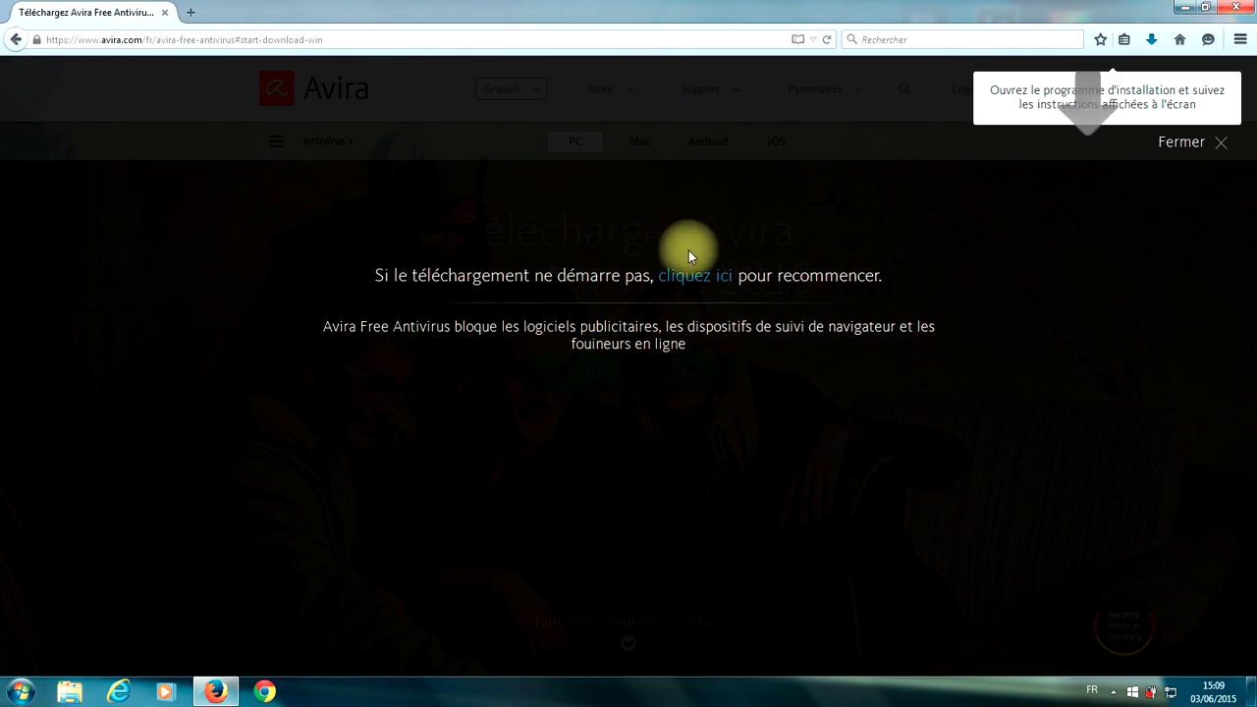
Step: Run the downloaded Avira installer, allow it to execute, and close the browser
{"action": "left_click", "coordinate": [1153, 40]}
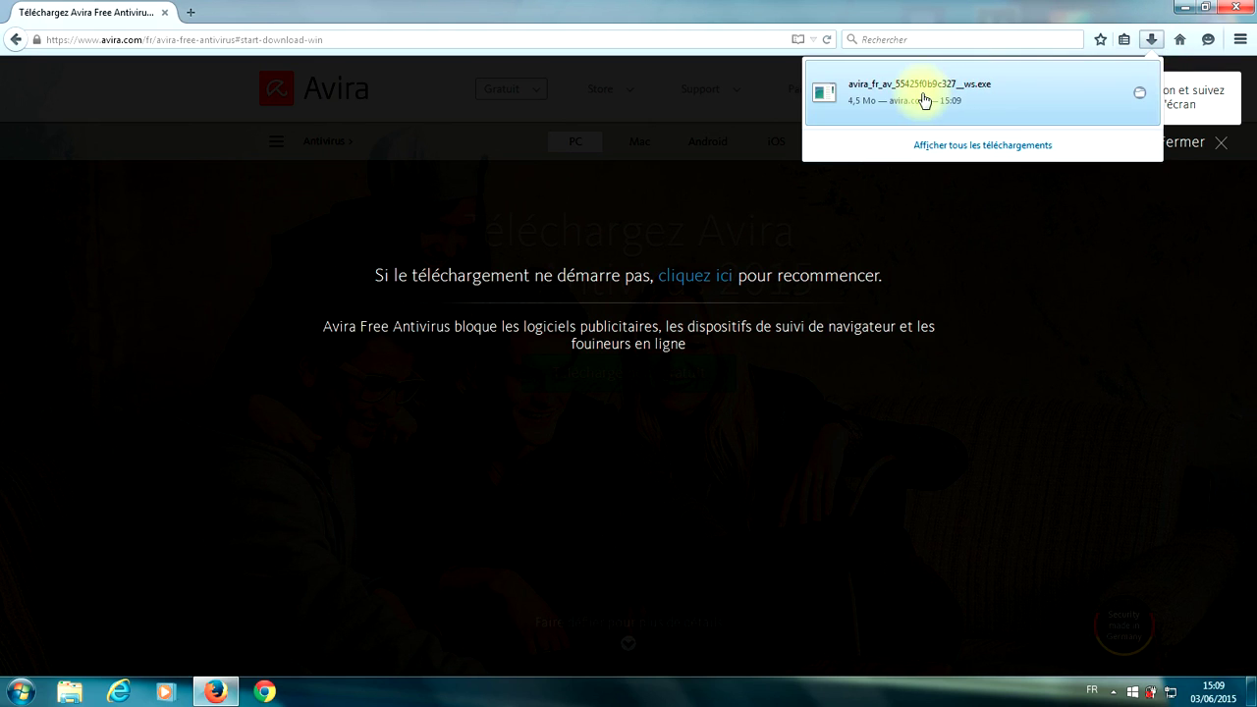
{"action": "left_click", "coordinate": [924, 101]}
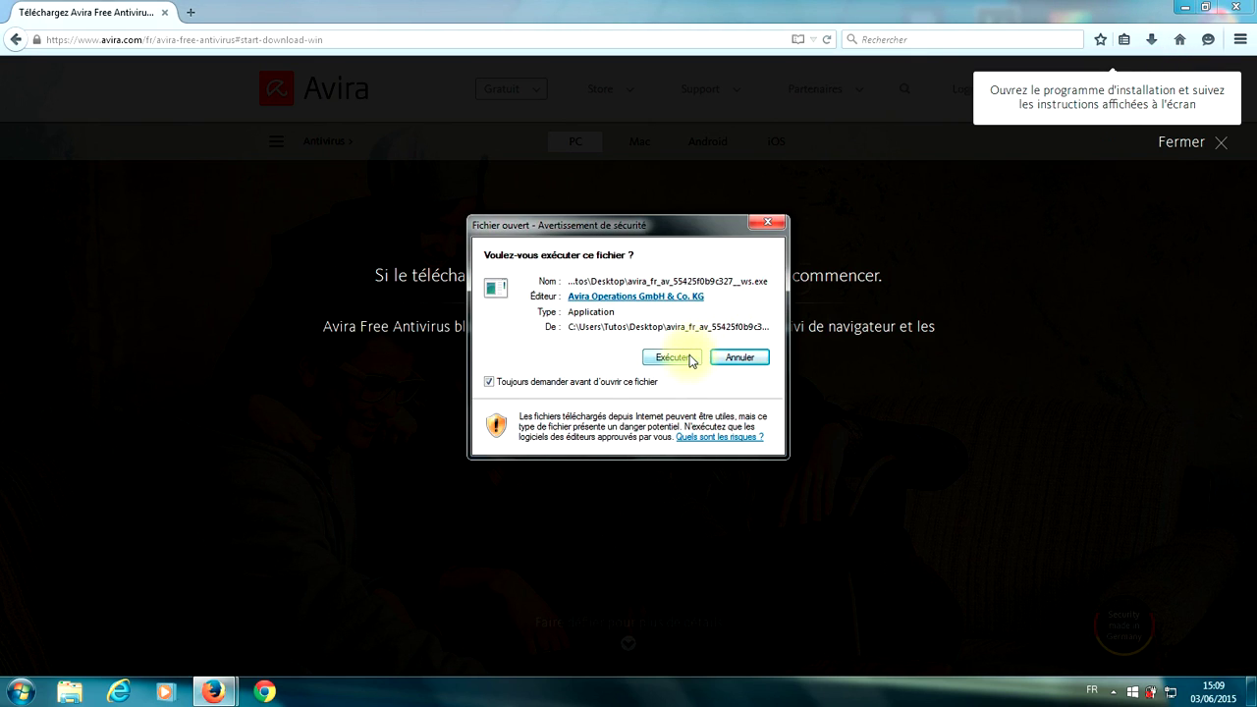
{"action": "left_click", "coordinate": [672, 357]}
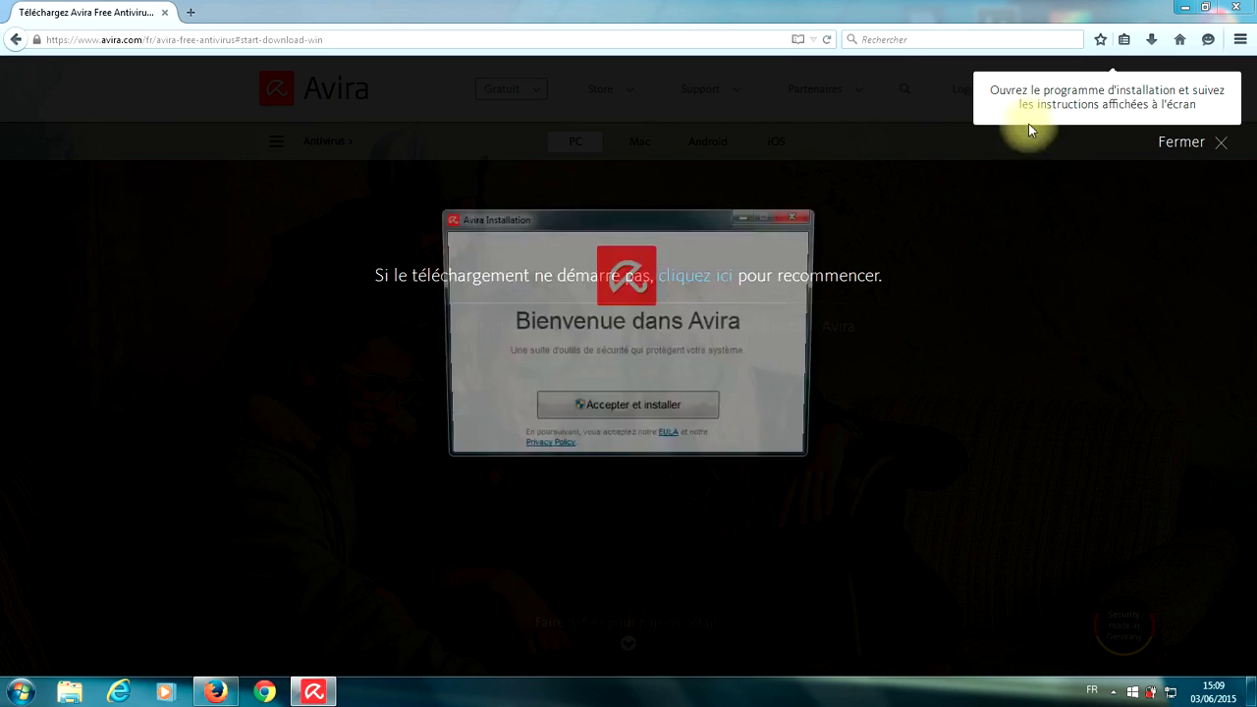
{"action": "left_click", "coordinate": [1251, 7]}
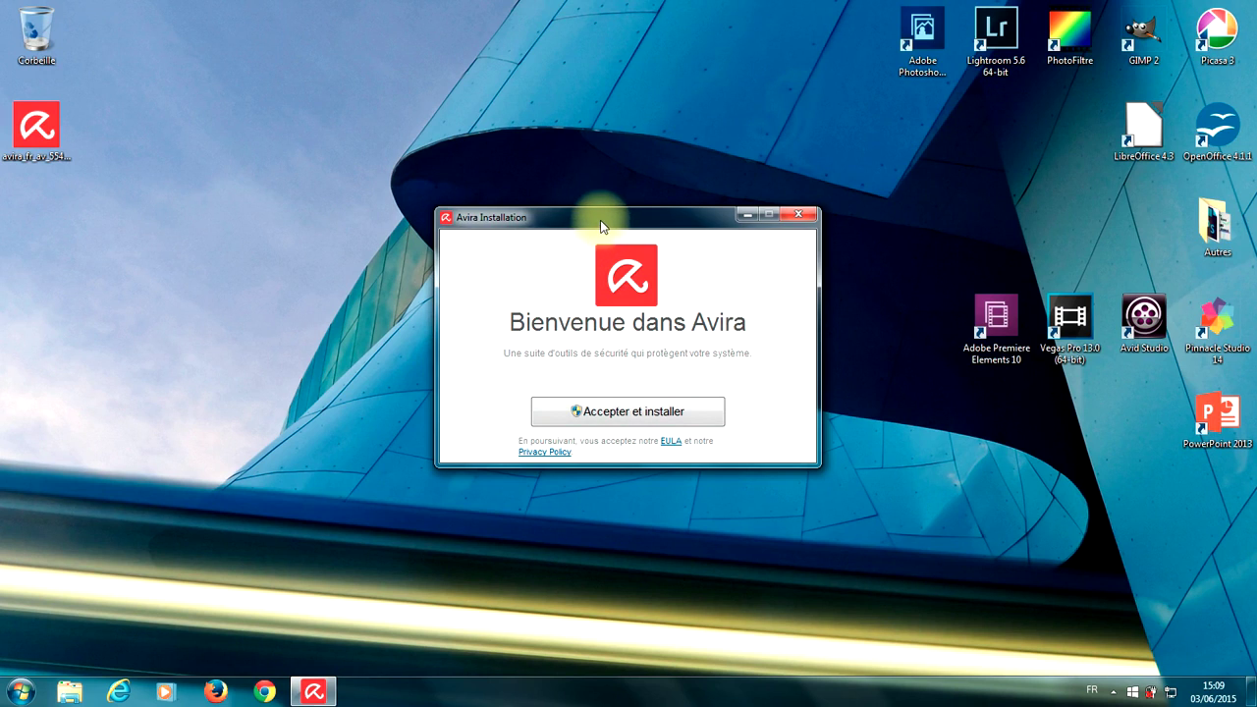
Step: Accept the Avira terms, start the installation, and close the product presentation page
{"action": "left_click_drag", "start_coordinate": [601, 227], "coordinate": [588, 221]}
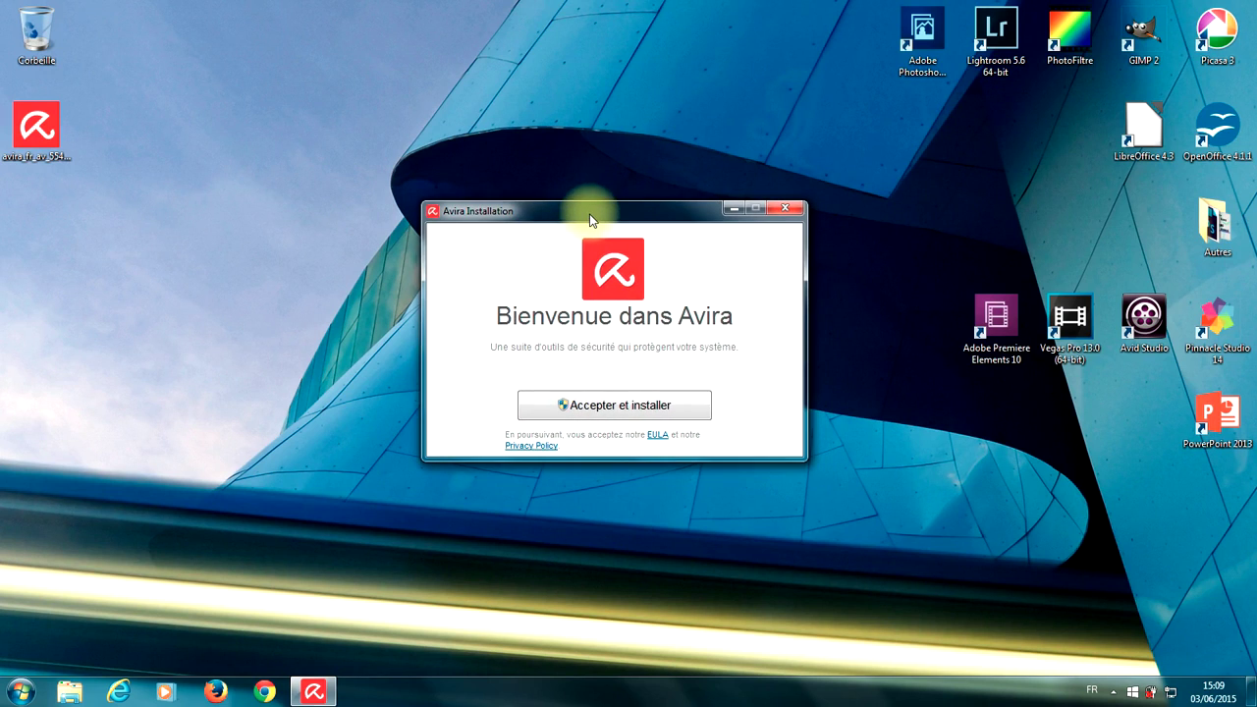
{"action": "left_click", "coordinate": [607, 417]}
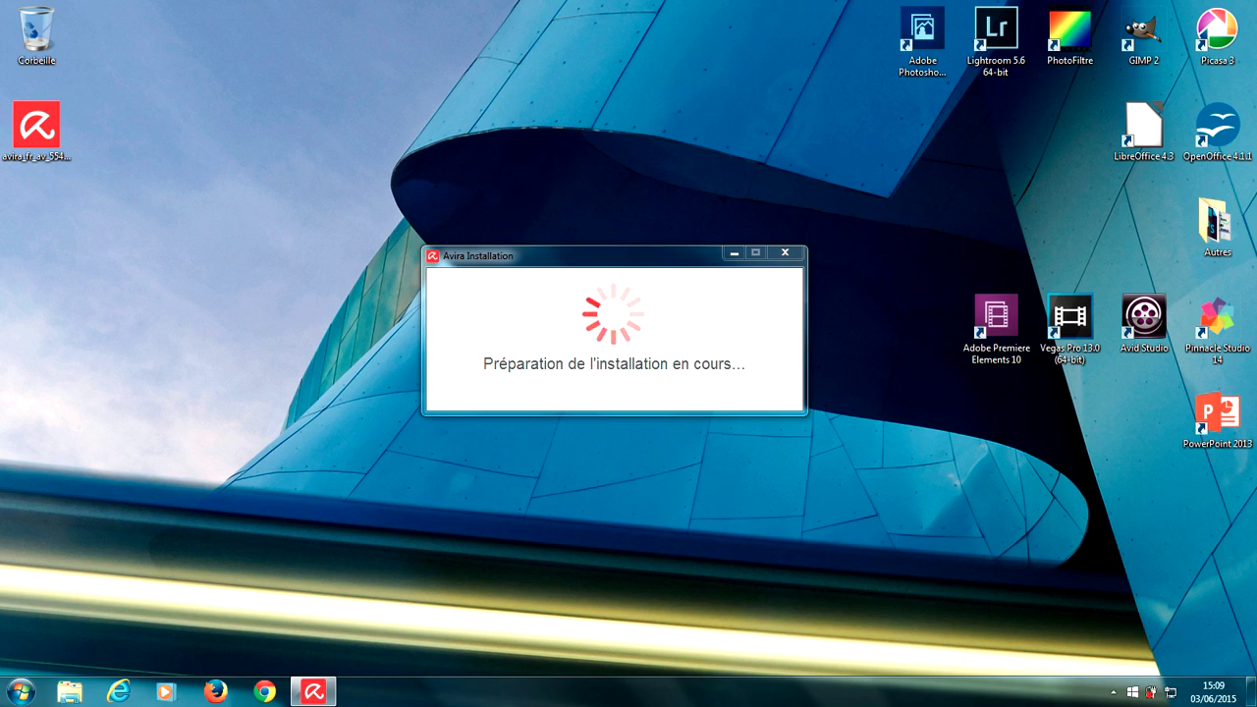
{"action": "left_click", "coordinate": [691, 363]}
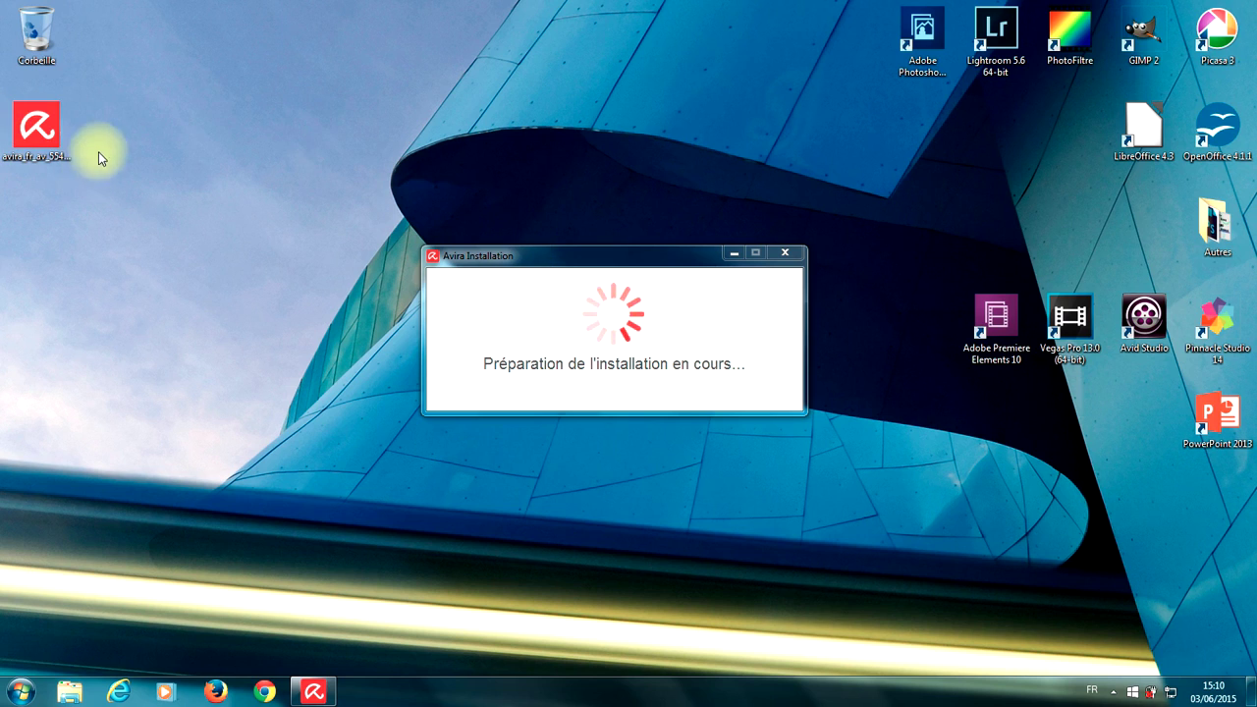
{"action": "double_click", "coordinate": [36, 137]}
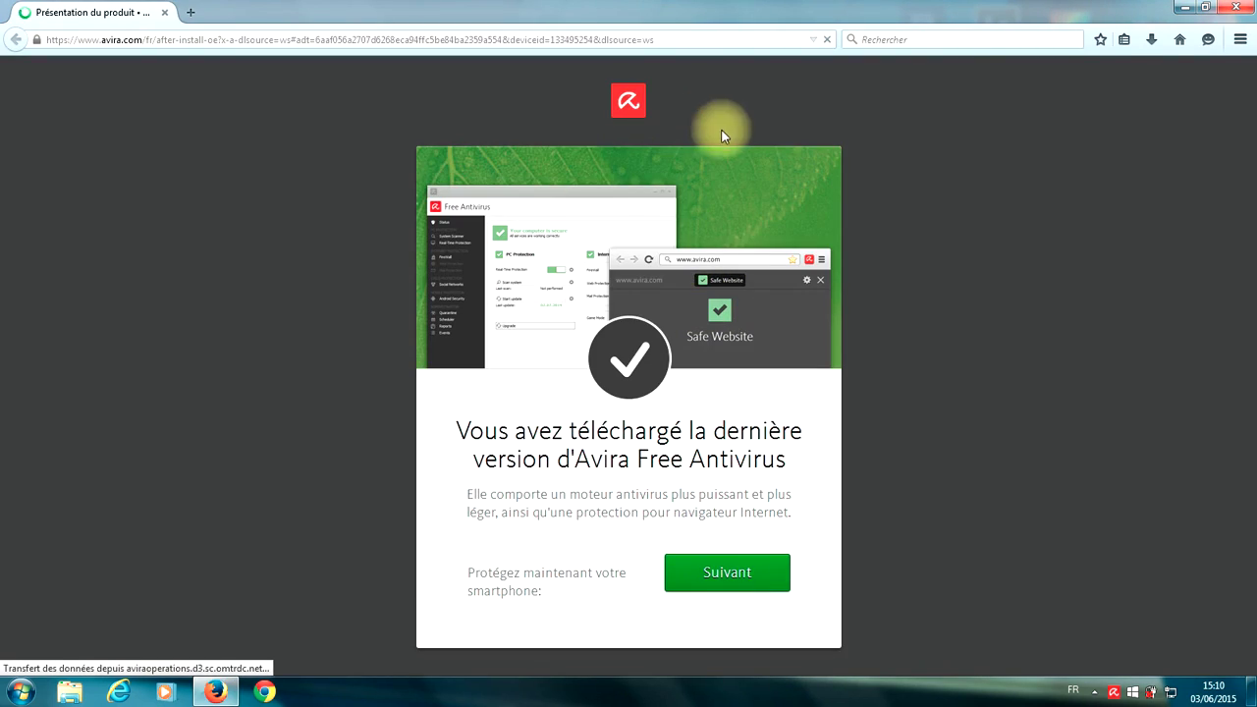
{"action": "left_click", "coordinate": [1247, 7]}
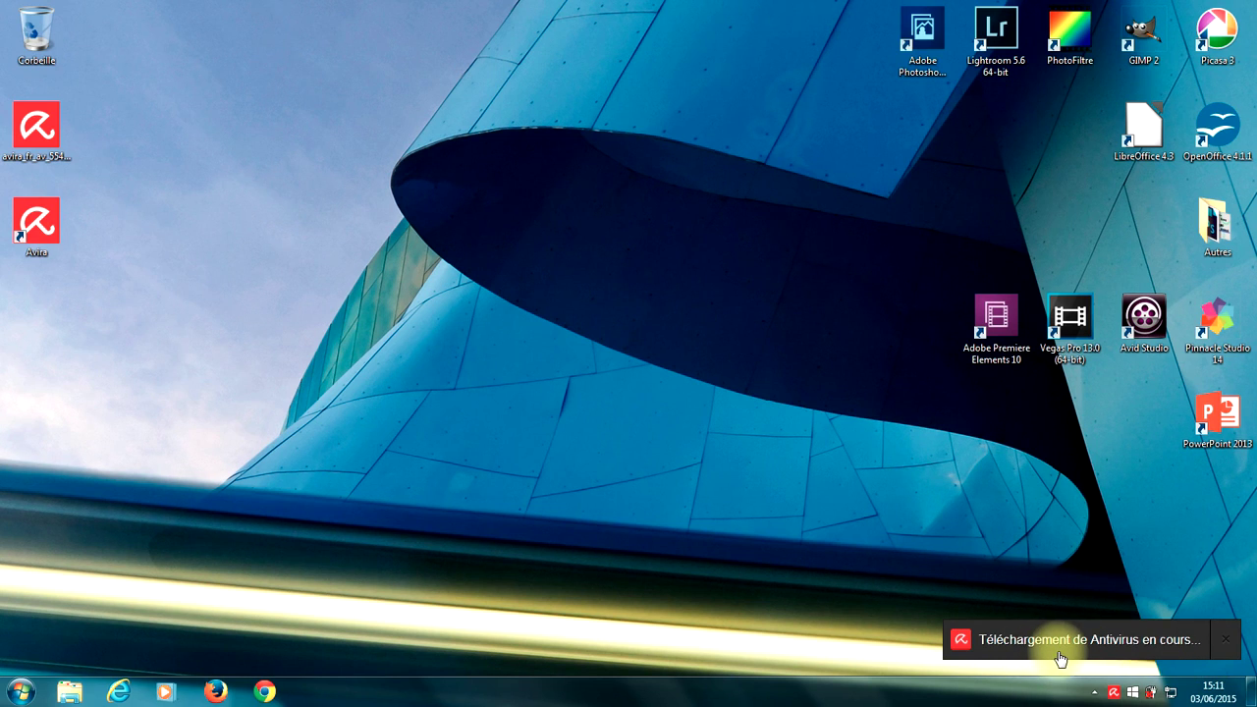
Step: Check the antivirus download status in the Avira launcher, reopen it with the desktop shortcut, and dismiss it
{"action": "left_click", "coordinate": [1110, 691]}
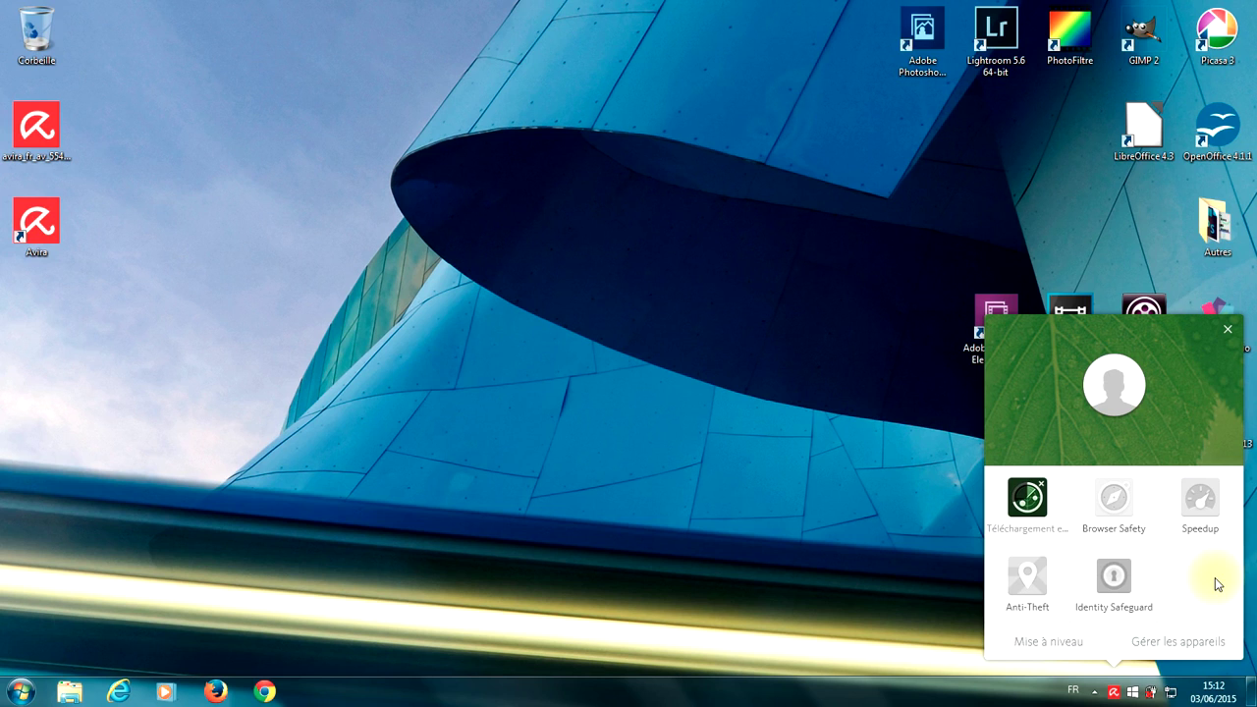
{"action": "left_click", "coordinate": [914, 536]}
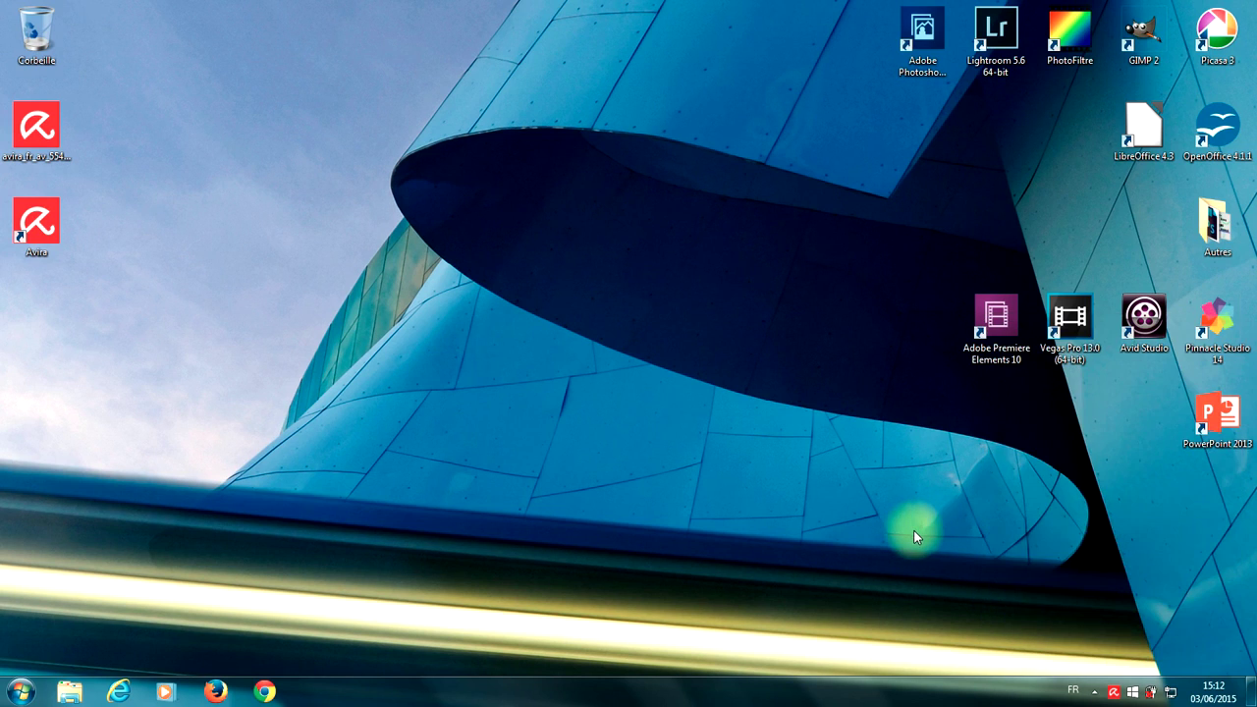
{"action": "double_click", "coordinate": [44, 239]}
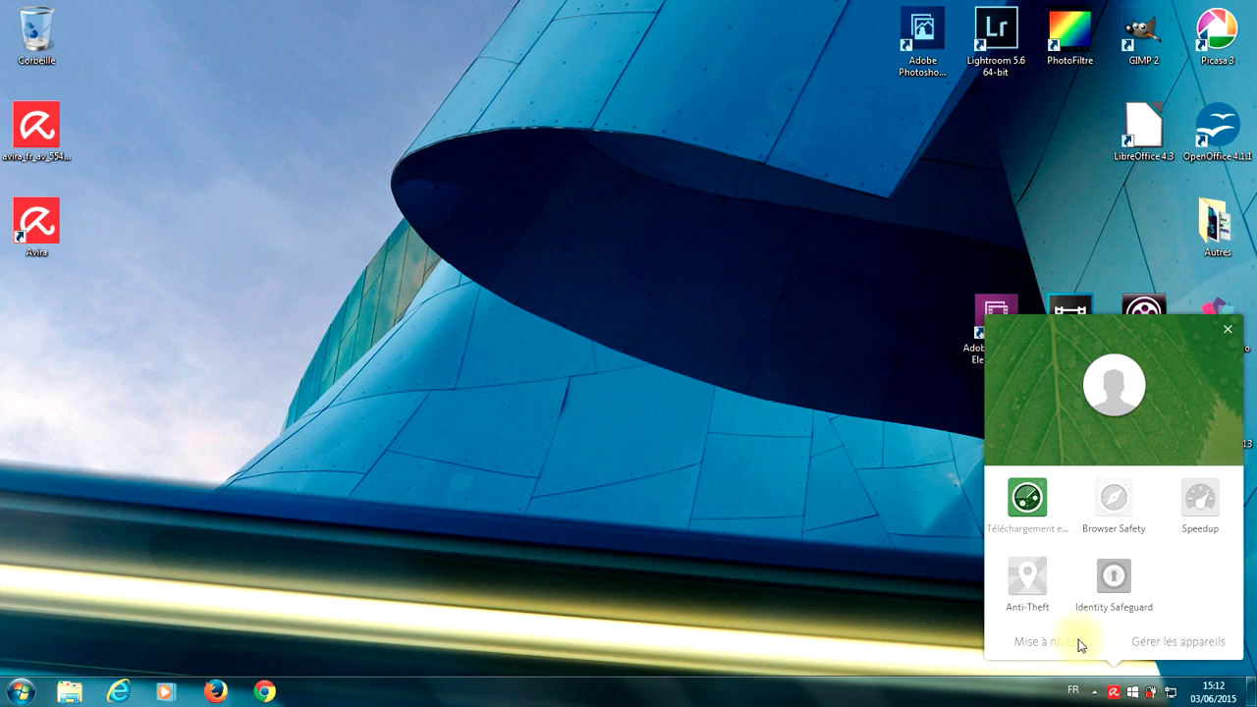
{"action": "left_click", "coordinate": [385, 359]}
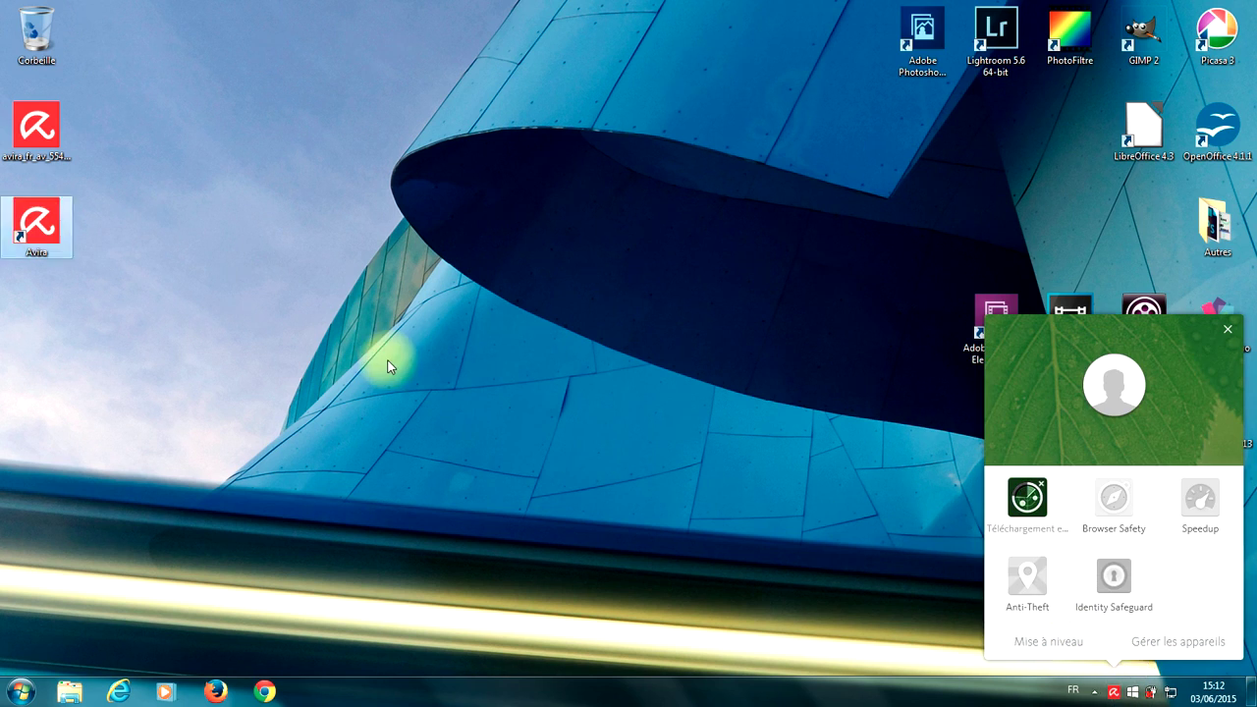
Step: Delete the Avira shortcut from the desktop by sending it to the Recycle Bin
{"action": "left_click", "coordinate": [64, 232]}
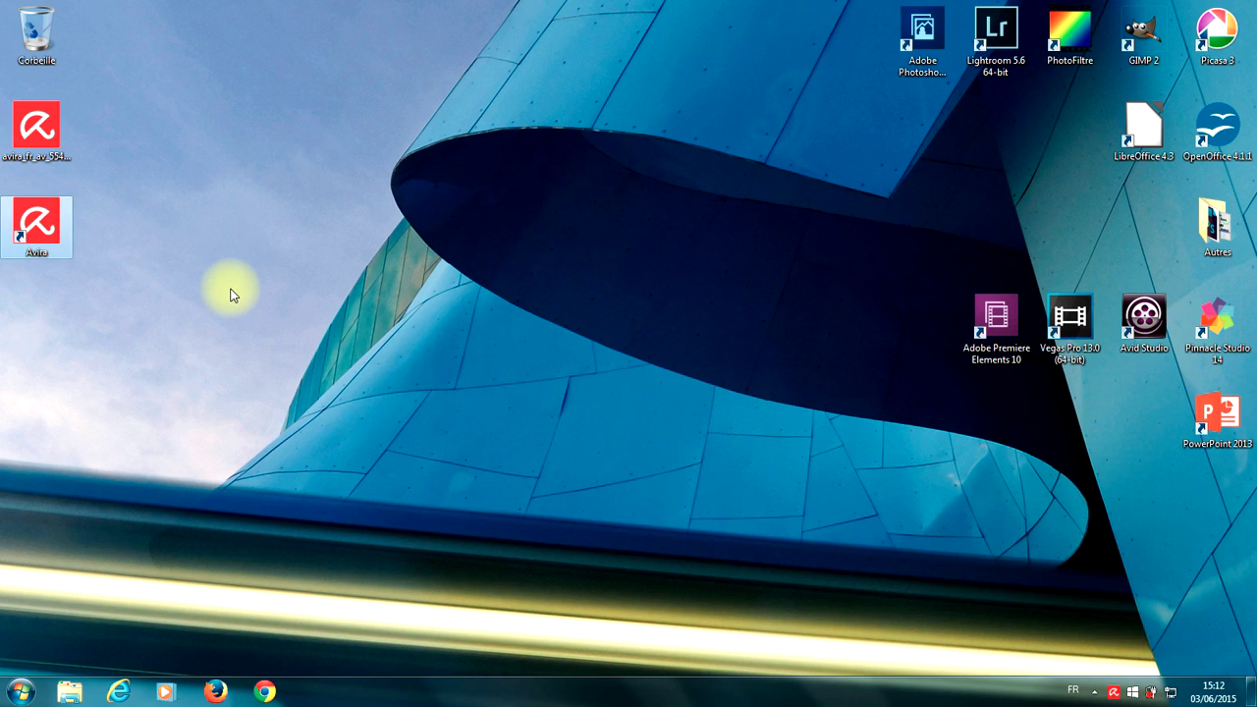
{"action": "key", "text": "Delete"}
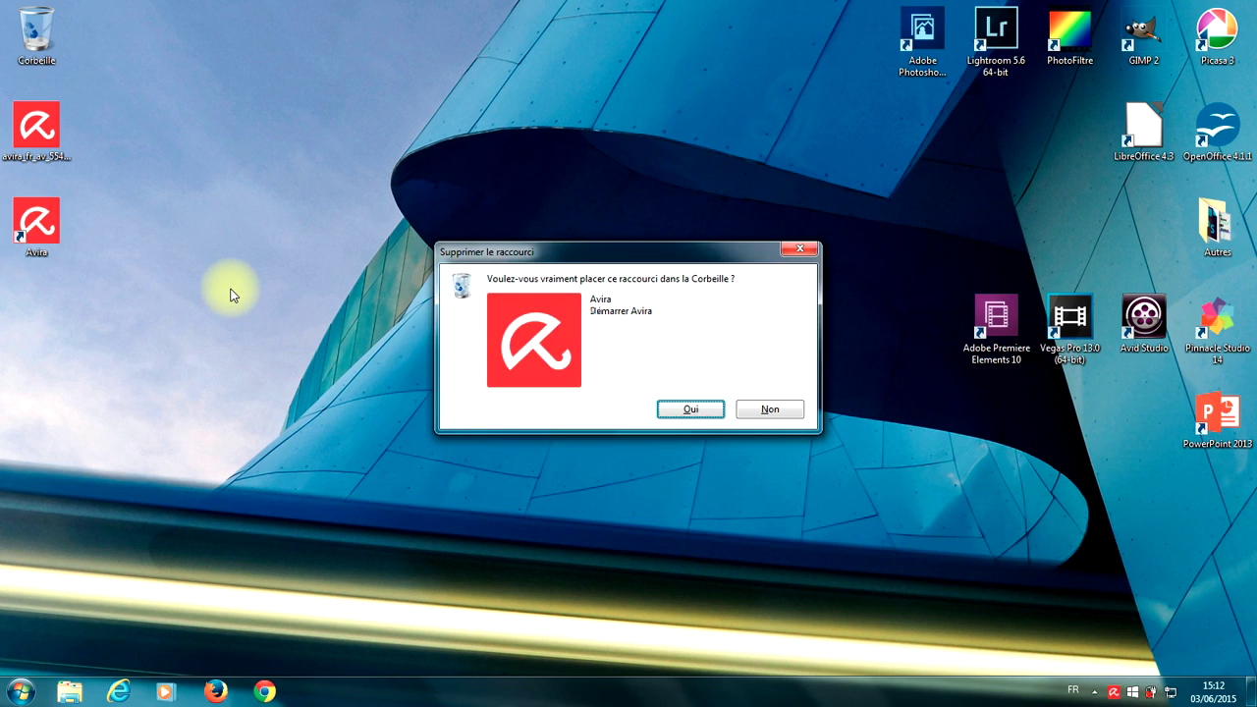
{"action": "key", "text": "Return"}
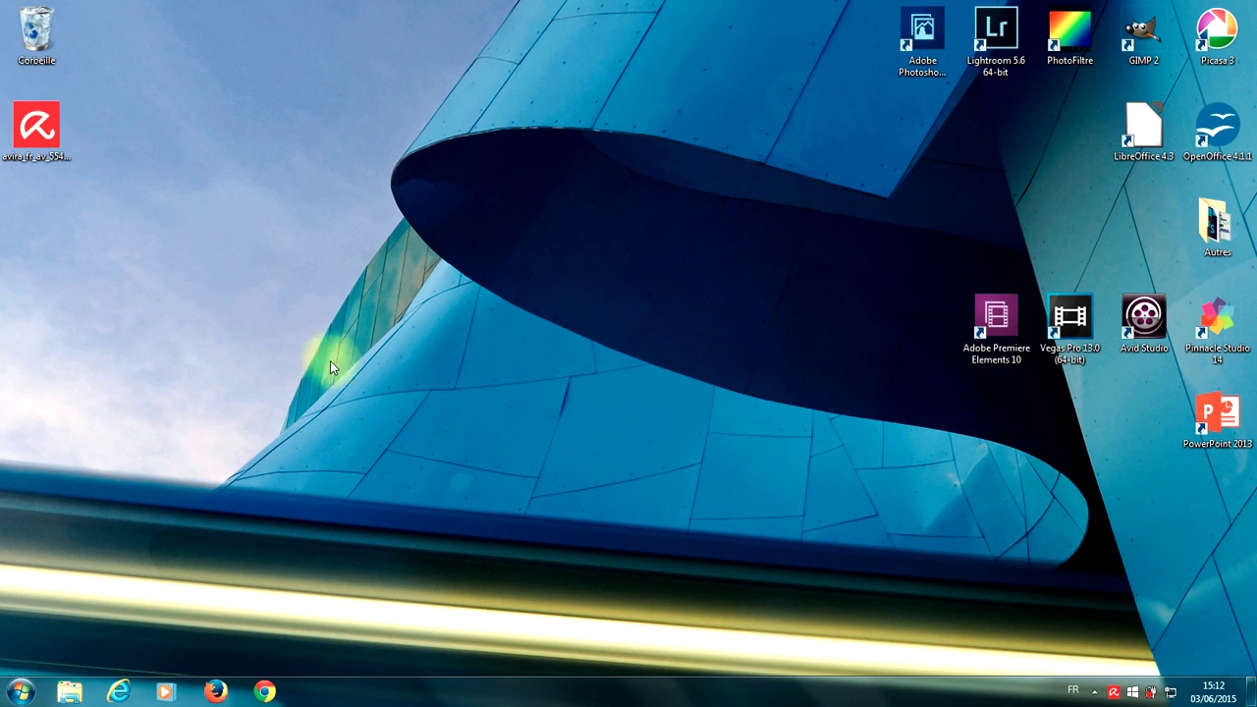
Step: Check the antivirus installation status in the Avira launcher twice, dismissing the launcher each time
{"action": "left_click", "coordinate": [1114, 693]}
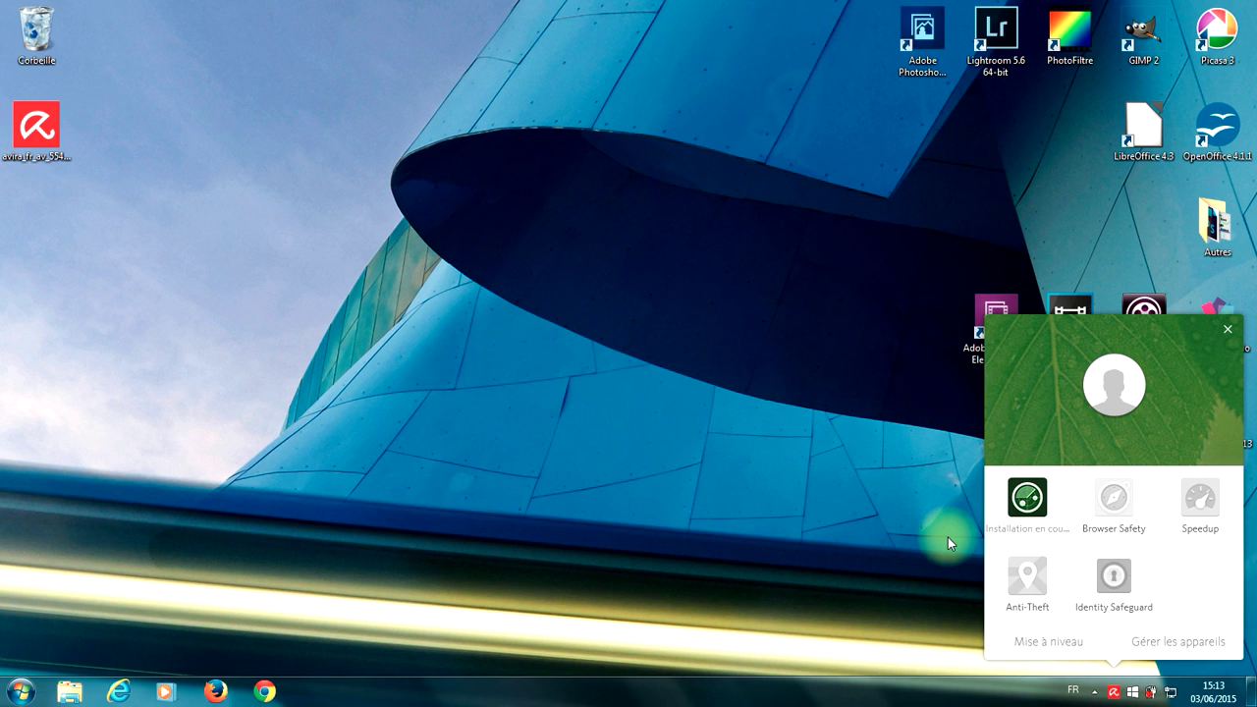
{"action": "left_click", "coordinate": [893, 566]}
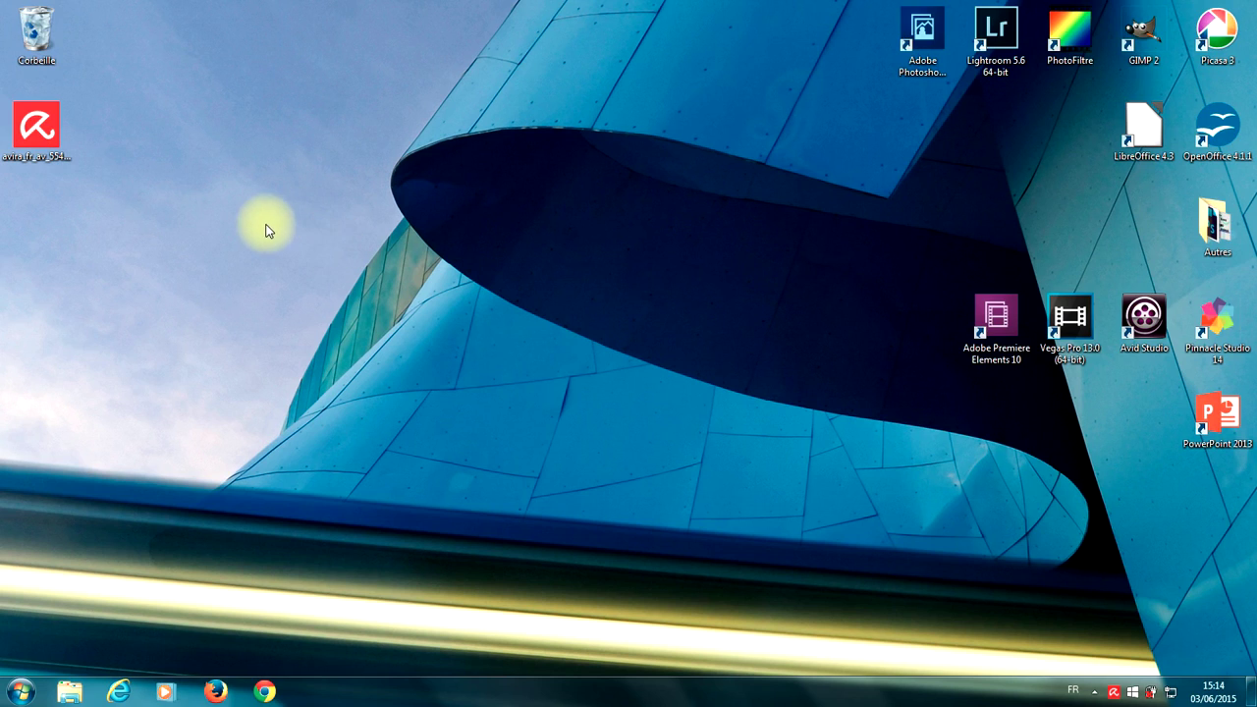
{"action": "left_click", "coordinate": [1115, 695]}
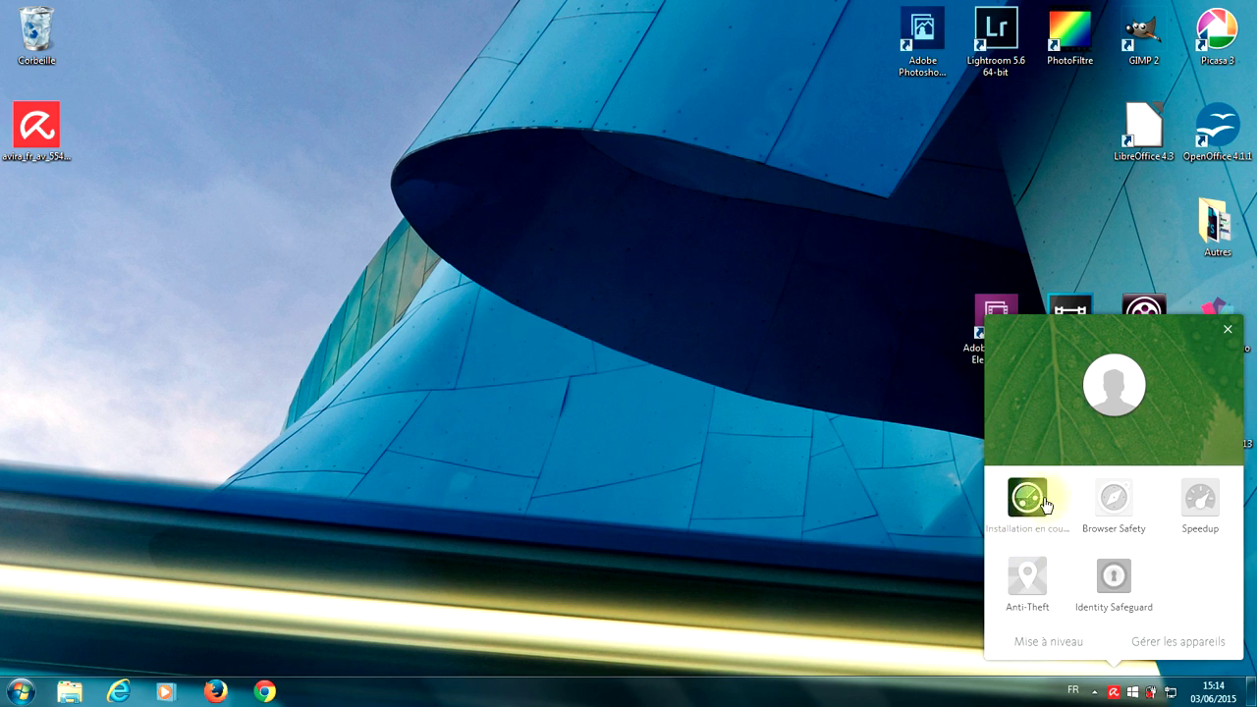
{"action": "left_click", "coordinate": [510, 490]}
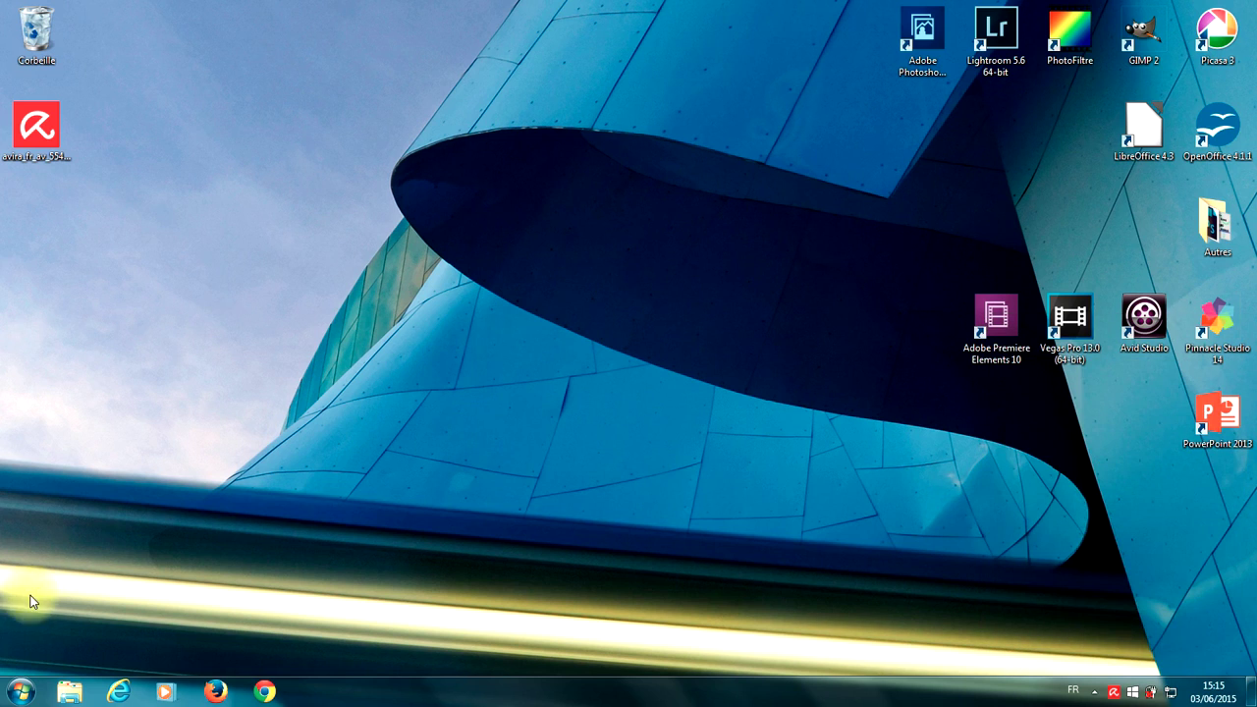
Step: Start Avira Antivirus with the Démarrer Avira Antivirus entry in the Antivirus folder of the installed Avira programs
{"action": "left_click", "coordinate": [19, 697]}
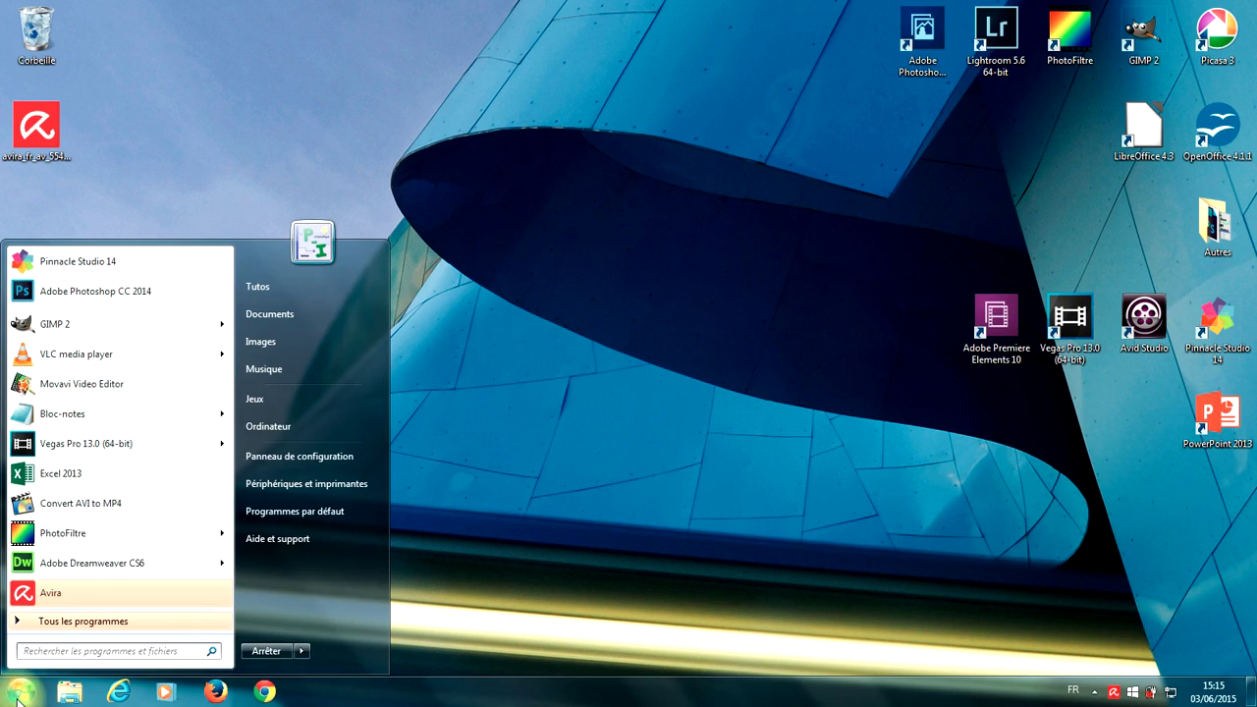
{"action": "left_click", "coordinate": [59, 622]}
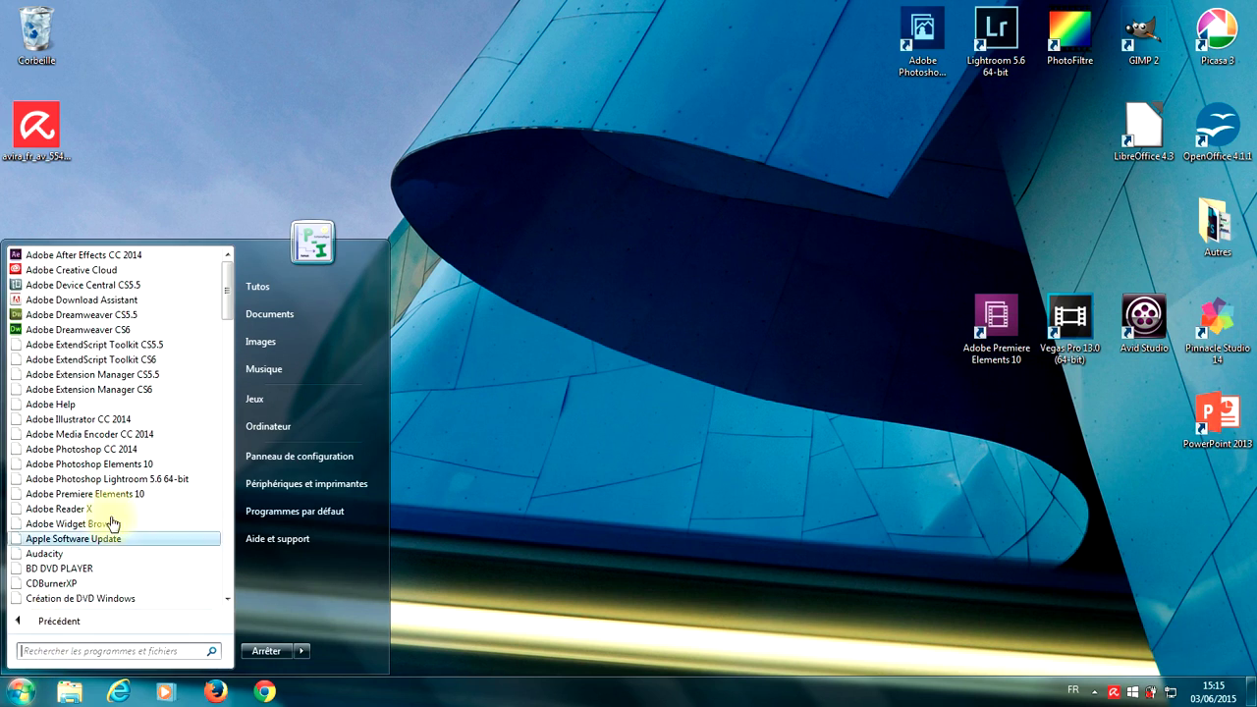
{"action": "scroll", "coordinate": [108, 506], "scroll_direction": "down", "scroll_amount": 11}
{"action": "scroll", "coordinate": [99, 503], "scroll_direction": "down", "scroll_amount": 6}
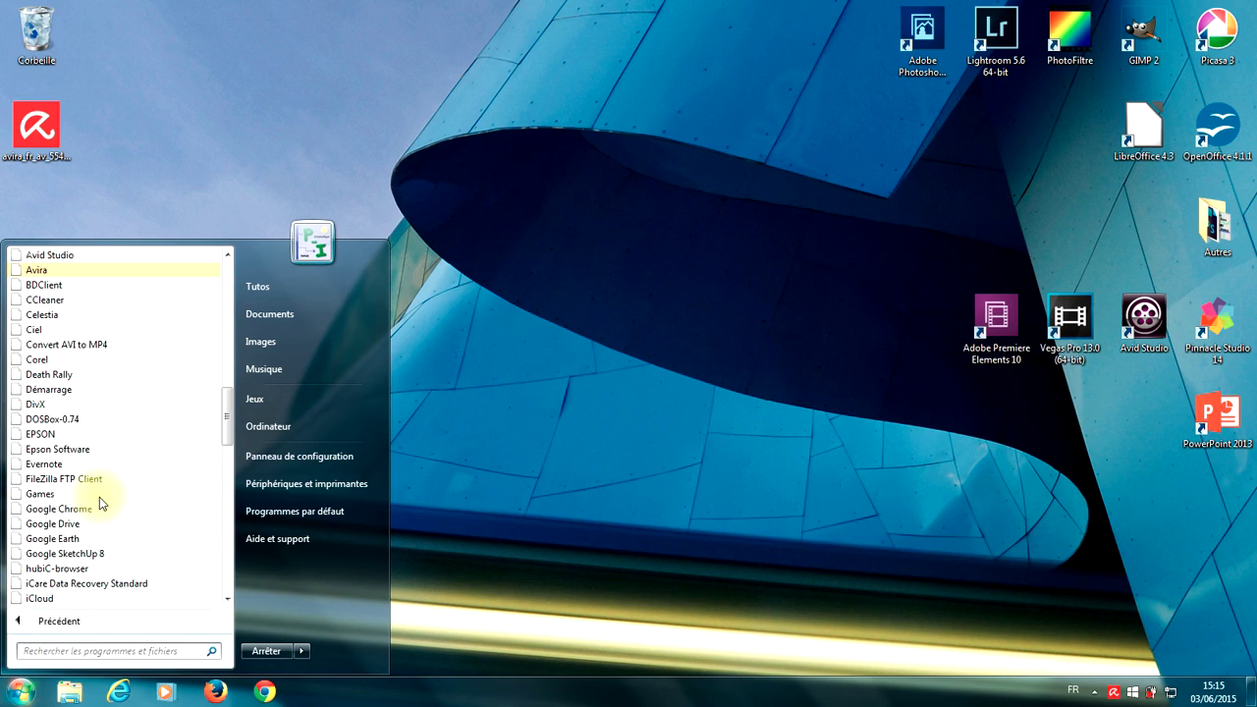
{"action": "scroll", "coordinate": [98, 481], "scroll_direction": "up", "scroll_amount": 2}
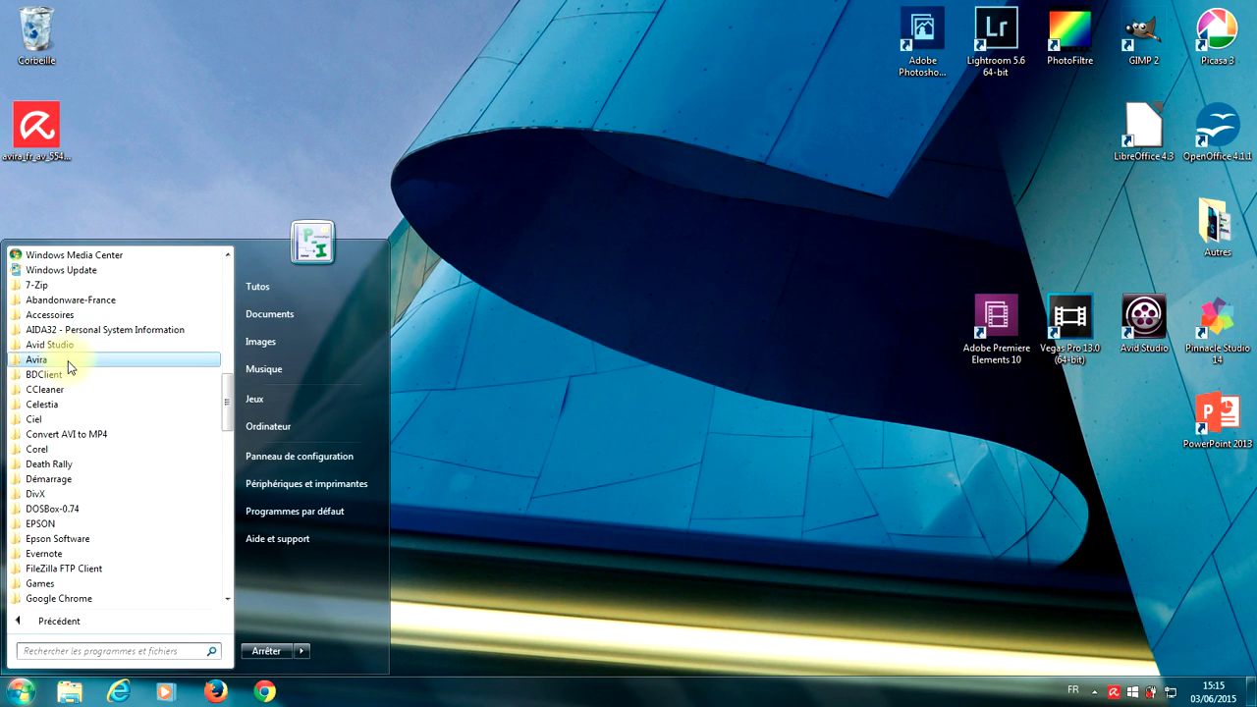
{"action": "left_click", "coordinate": [68, 360]}
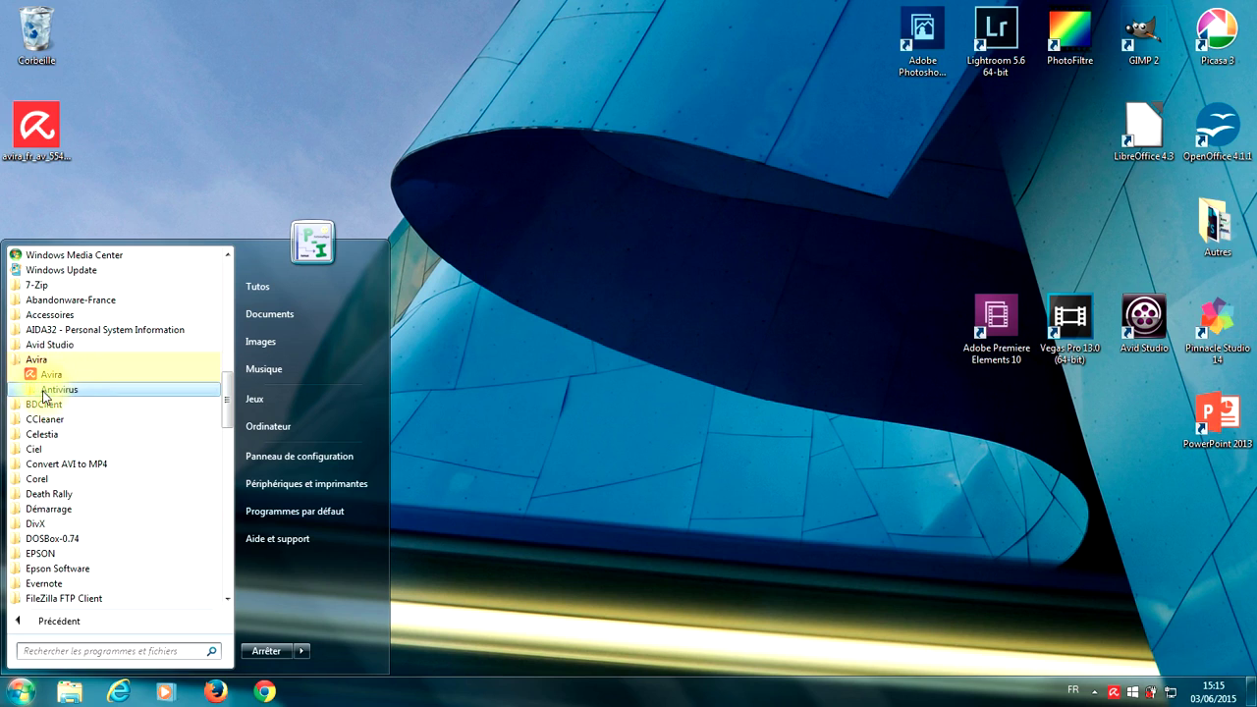
{"action": "left_click", "coordinate": [69, 393]}
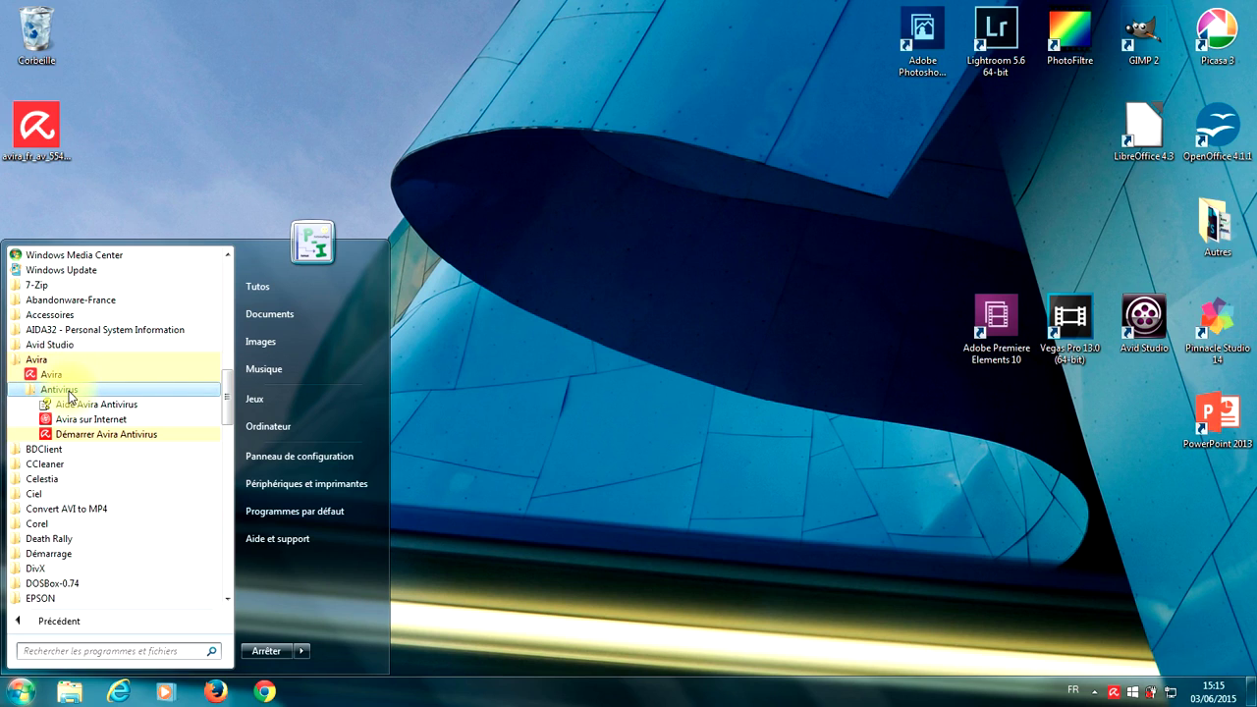
{"action": "left_click", "coordinate": [95, 437]}
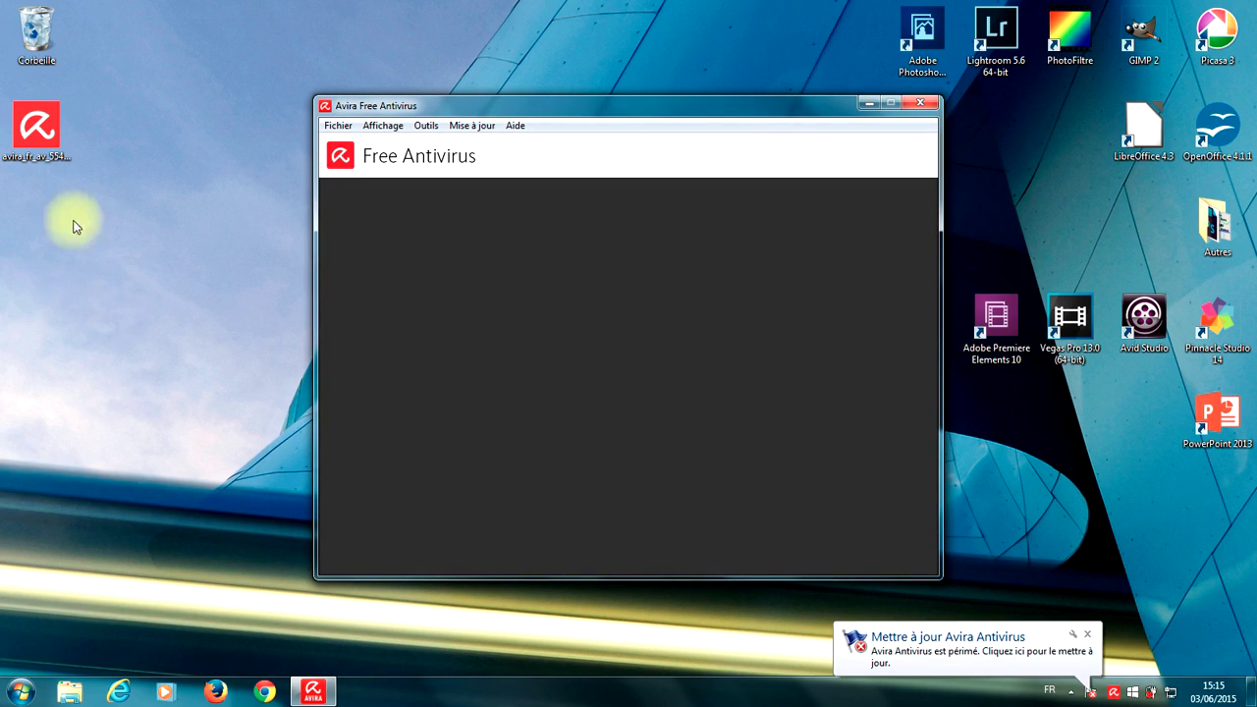
Step: Check the antivirus installation status in the Avira launcher twice, moving the Free Antivirus window aside between the checks
{"action": "left_click", "coordinate": [1116, 695]}
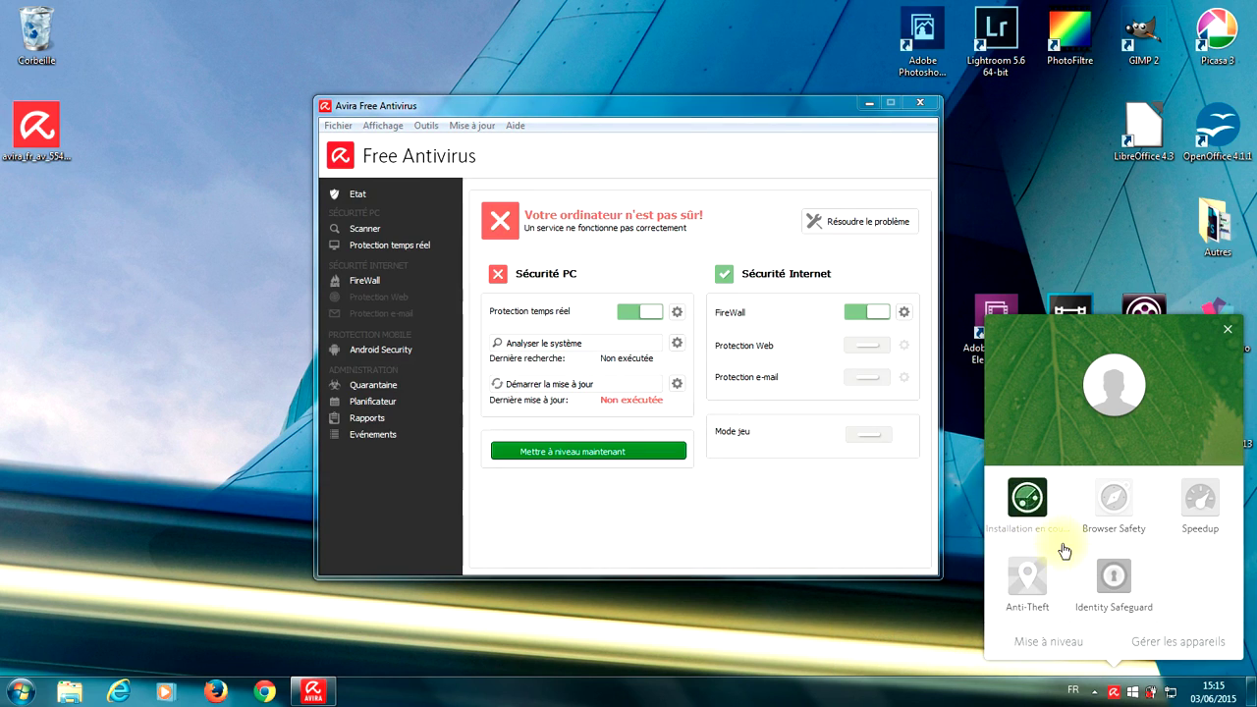
{"action": "left_click", "coordinate": [1113, 691]}
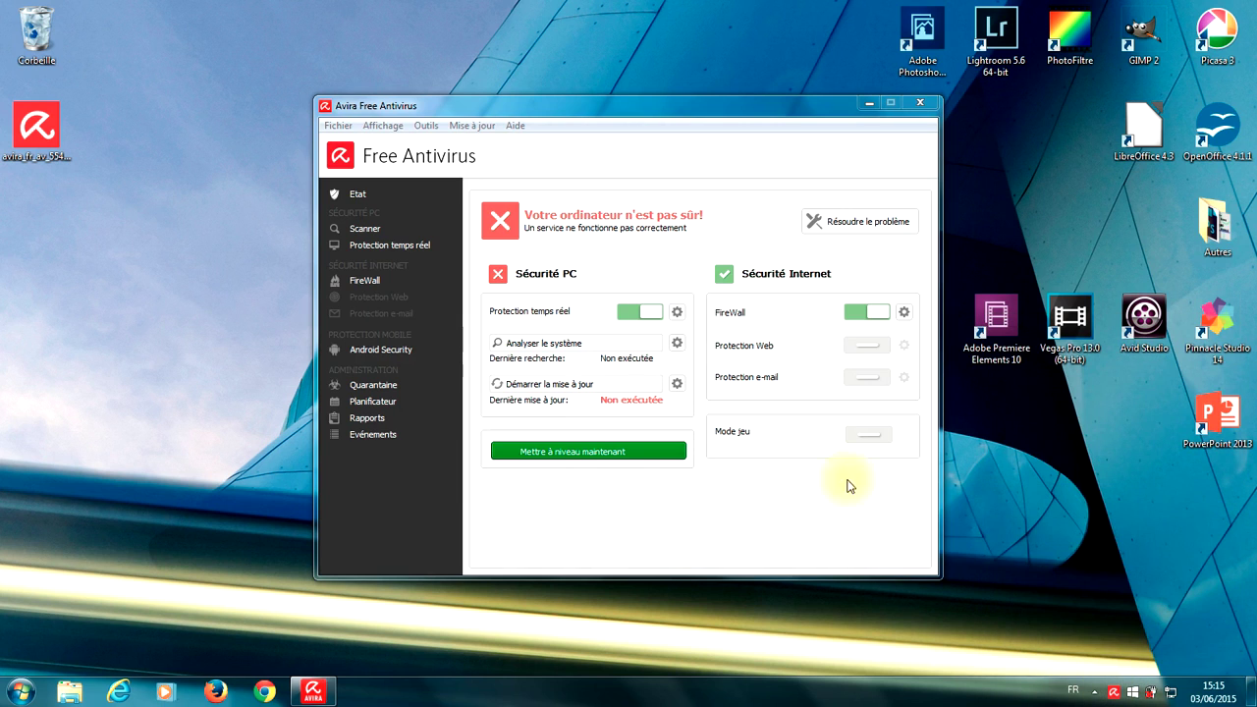
{"action": "left_click_drag", "start_coordinate": [716, 108], "coordinate": [600, 106]}
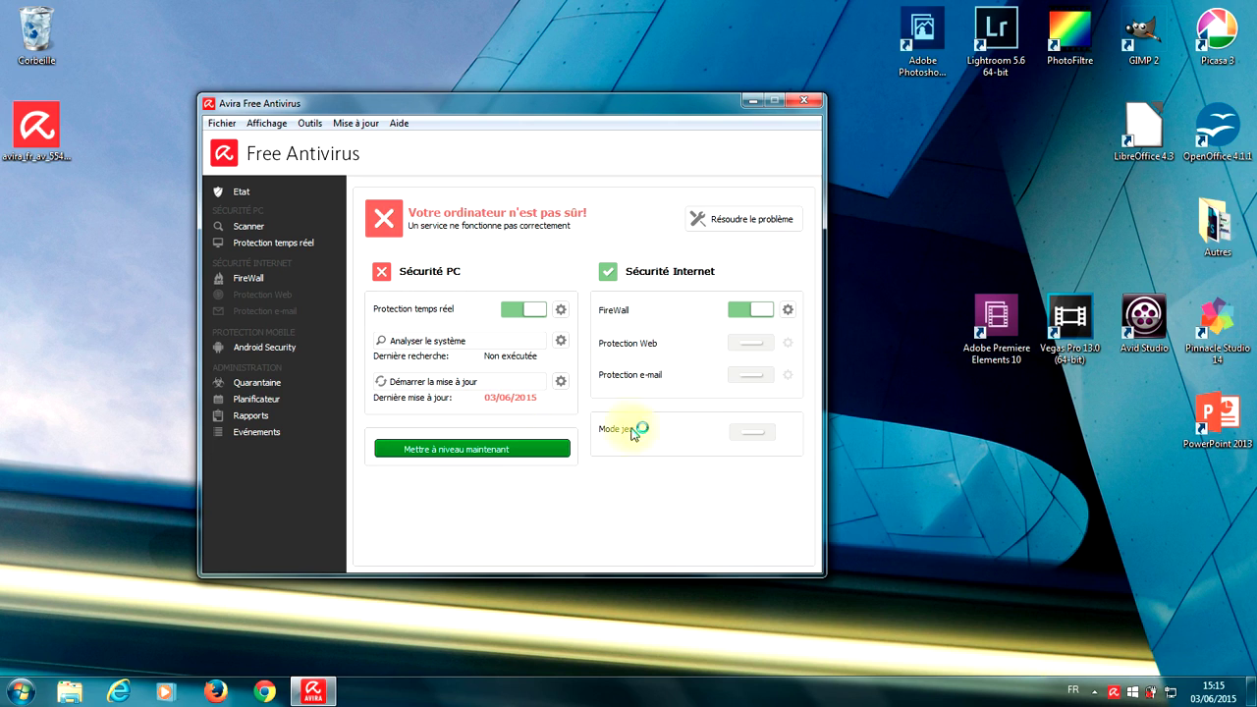
{"action": "left_click", "coordinate": [1111, 694]}
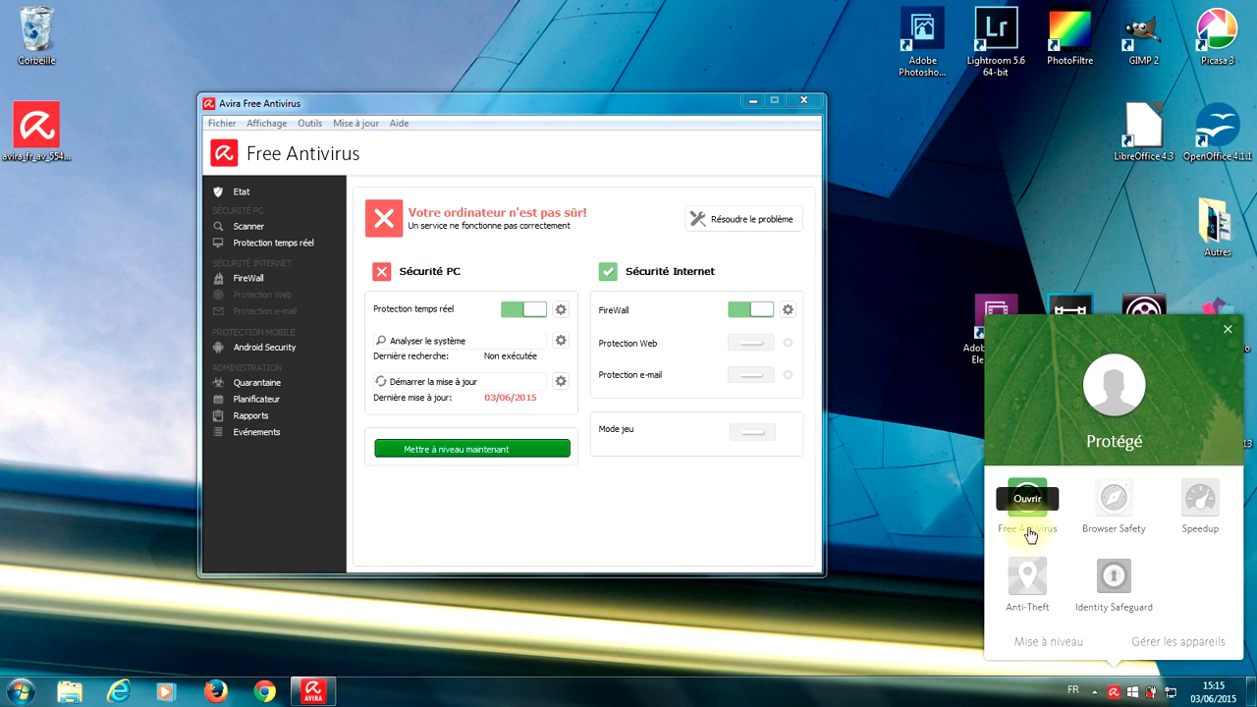
{"action": "left_click", "coordinate": [1115, 695]}
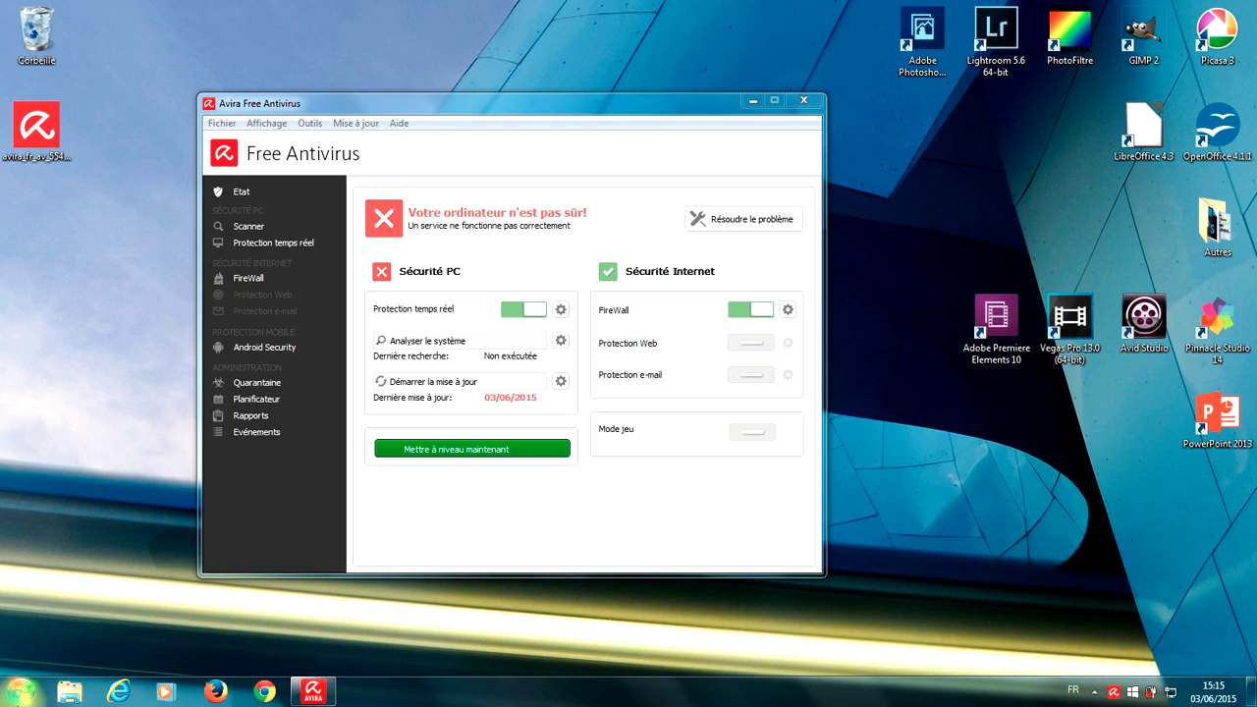
Step: Locate the Démarrer Avira Antivirus entry again in the Avira program group, inside its Antivirus folder
{"action": "left_click", "coordinate": [20, 692]}
{"action": "left_click", "coordinate": [44, 622]}
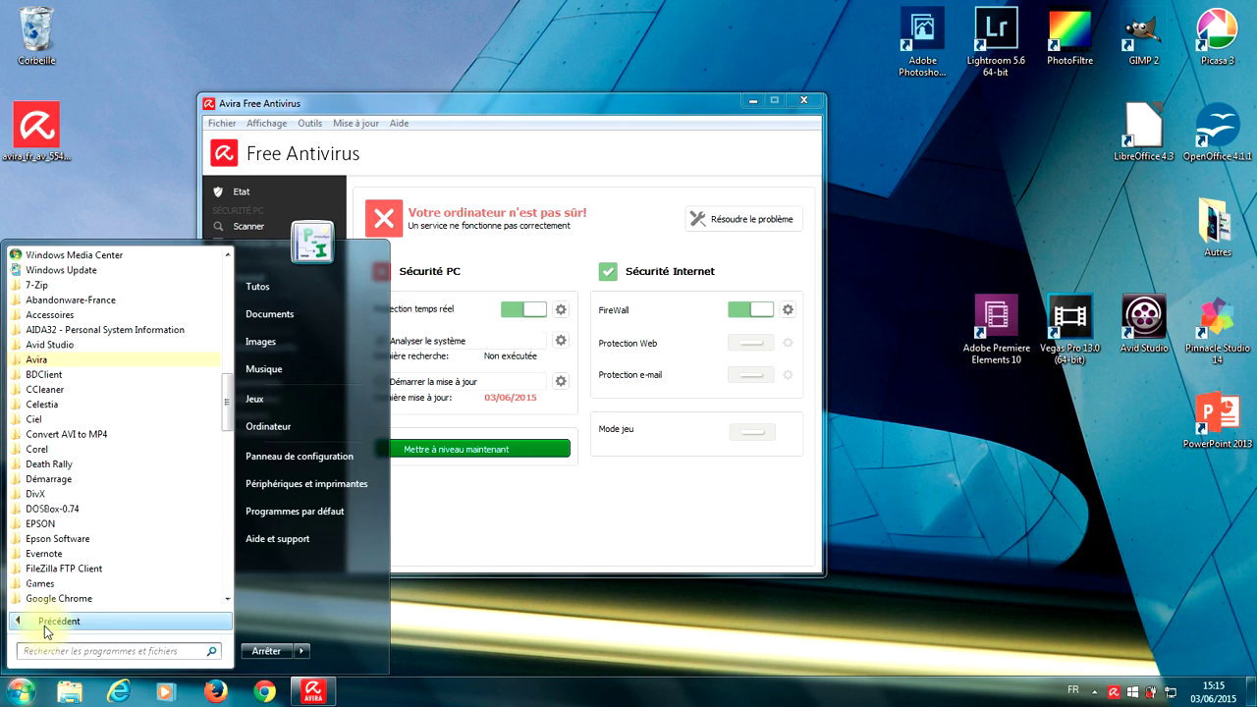
{"action": "left_click", "coordinate": [72, 360]}
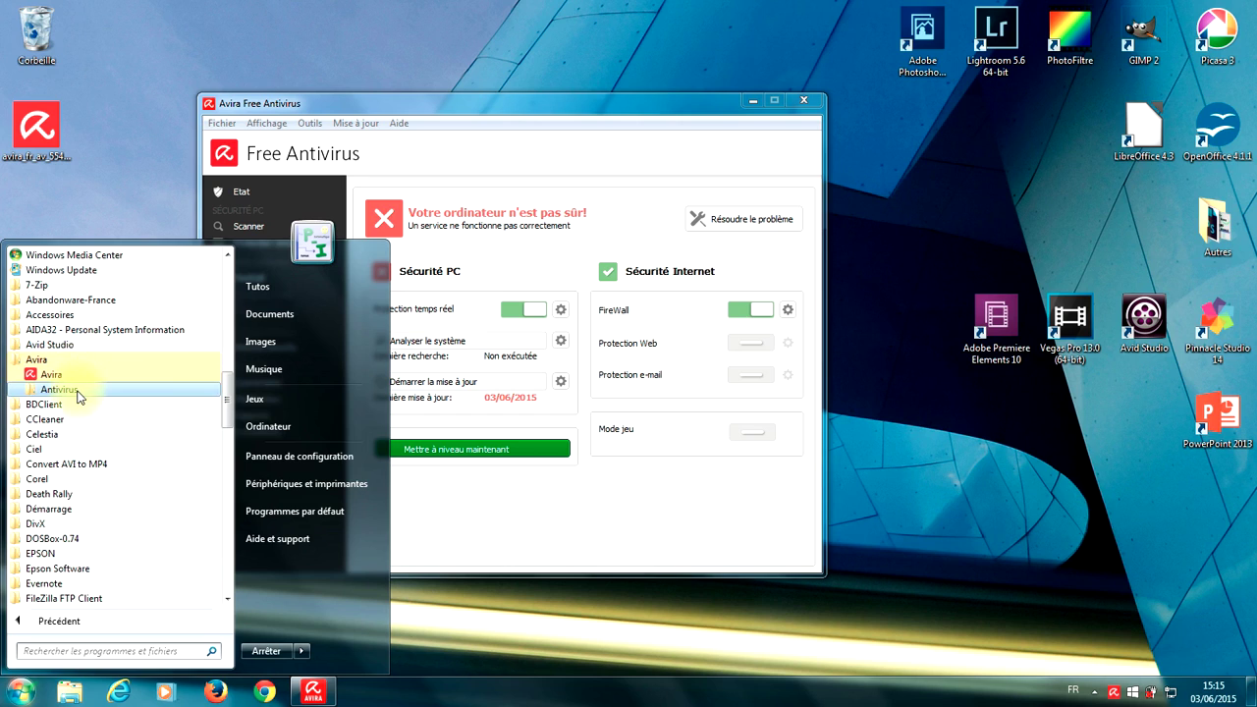
{"action": "left_click", "coordinate": [77, 388]}
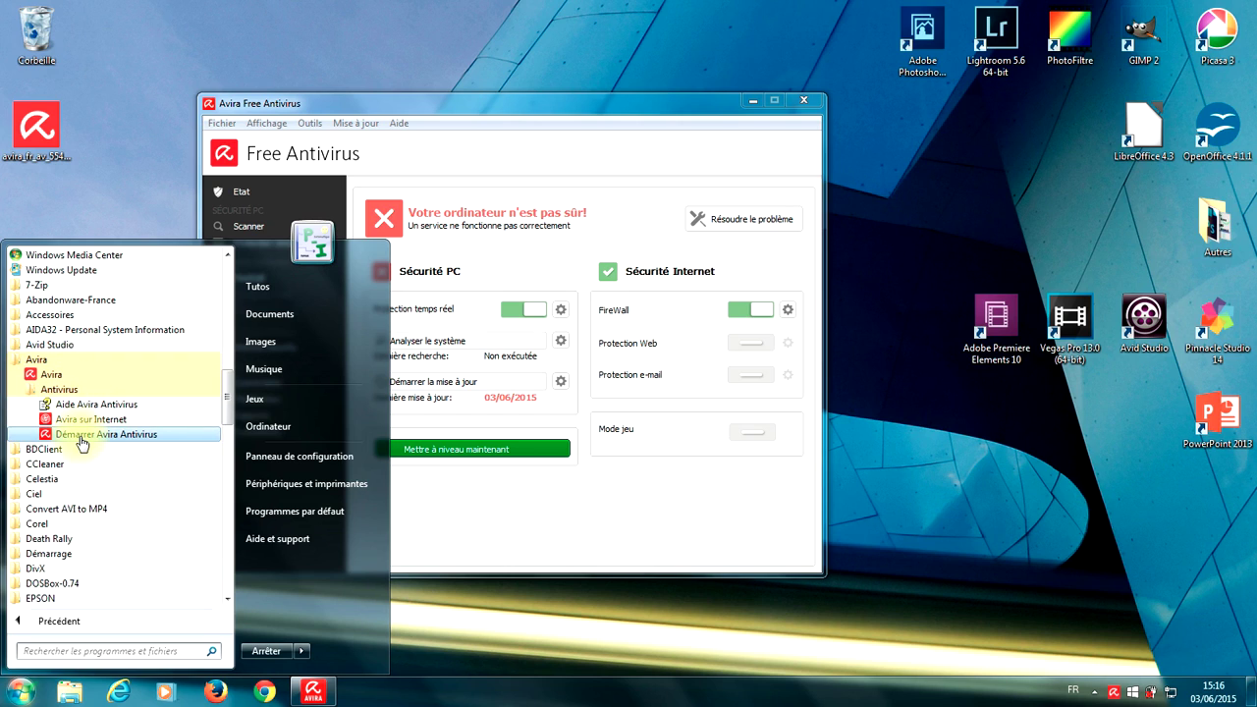
{"action": "left_click", "coordinate": [81, 435]}
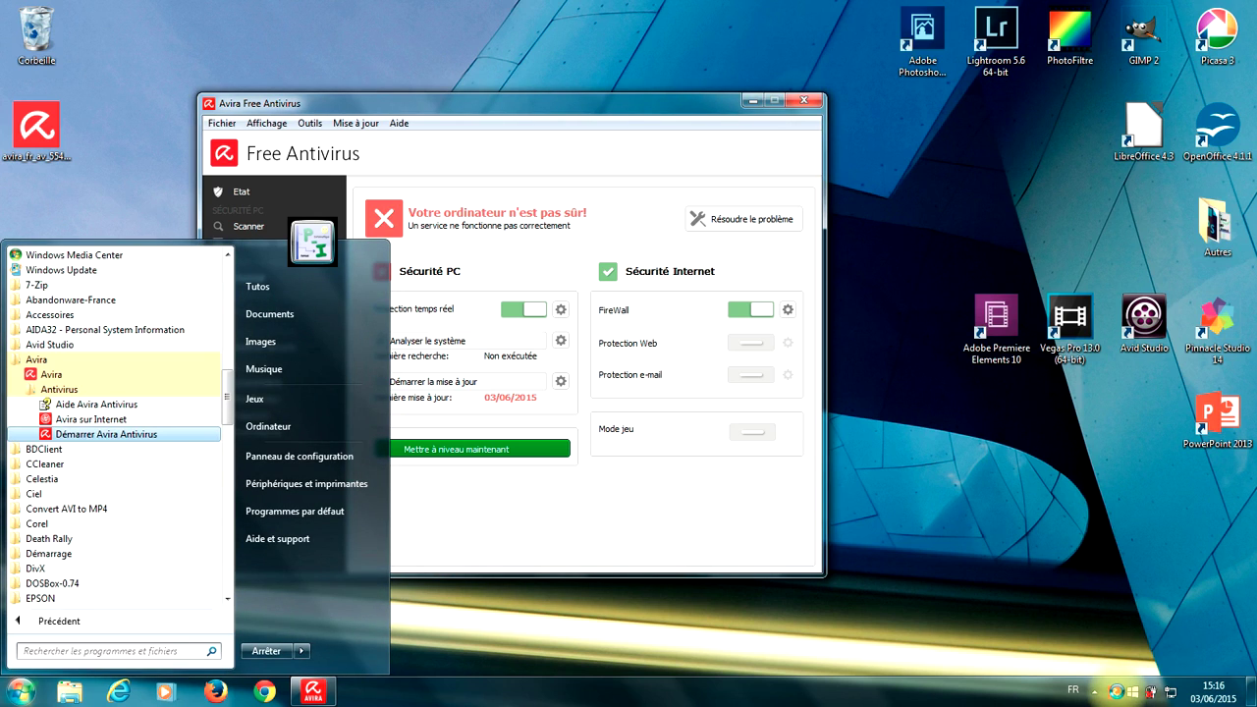
Step: Find the Ouvrir option for Free Antivirus in the Avira launcher, dismiss the launcher, and close the antivirus window
{"action": "left_click", "coordinate": [1115, 691]}
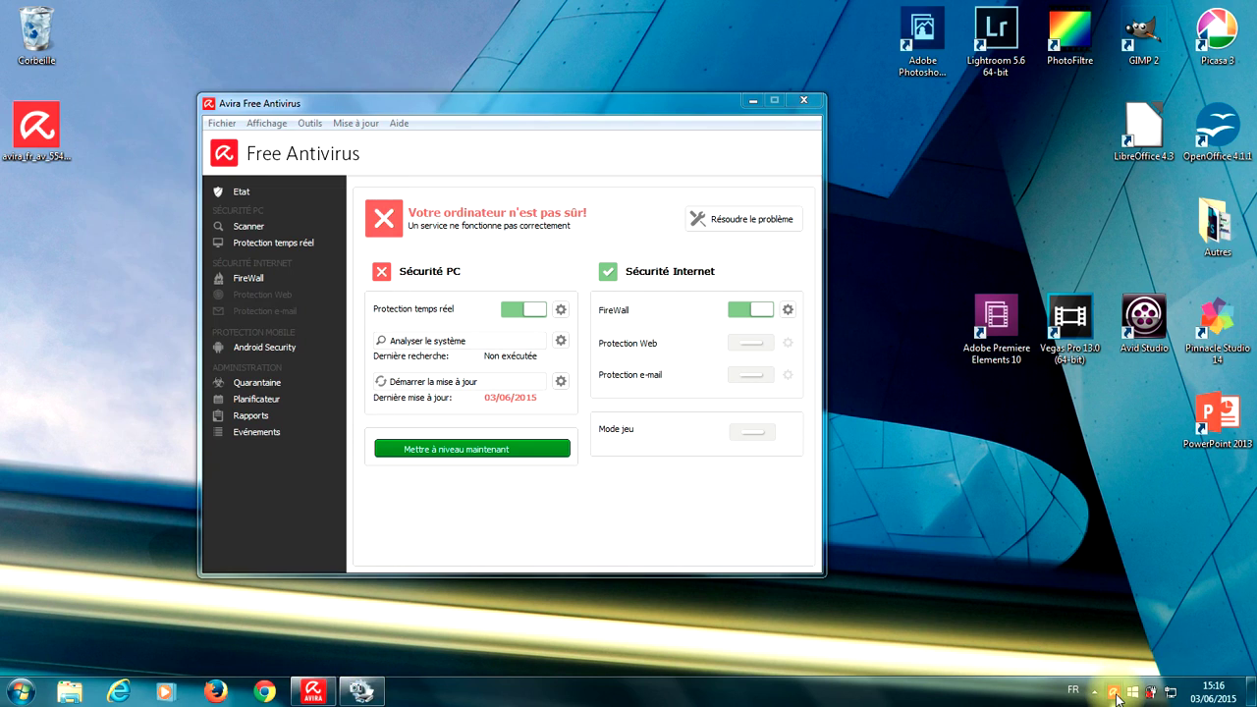
{"action": "mouse_move", "coordinate": [1027, 502]}
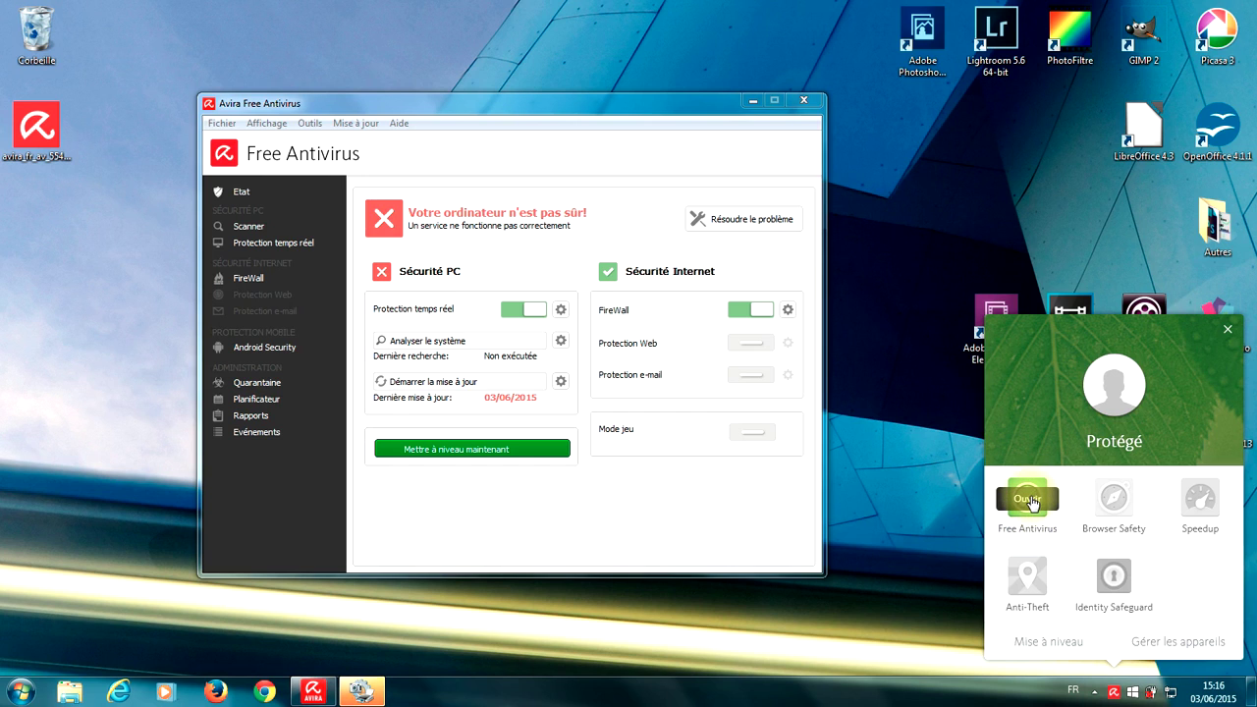
{"action": "left_click", "coordinate": [616, 518]}
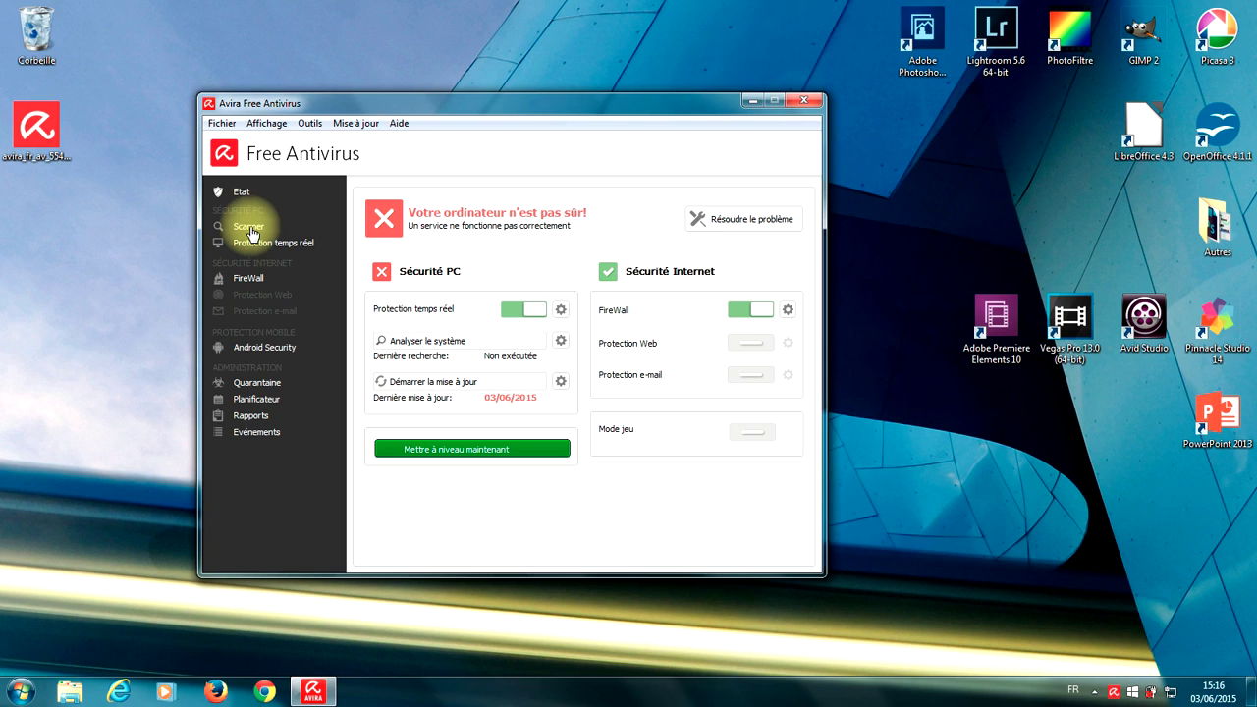
{"action": "left_click", "coordinate": [806, 104]}
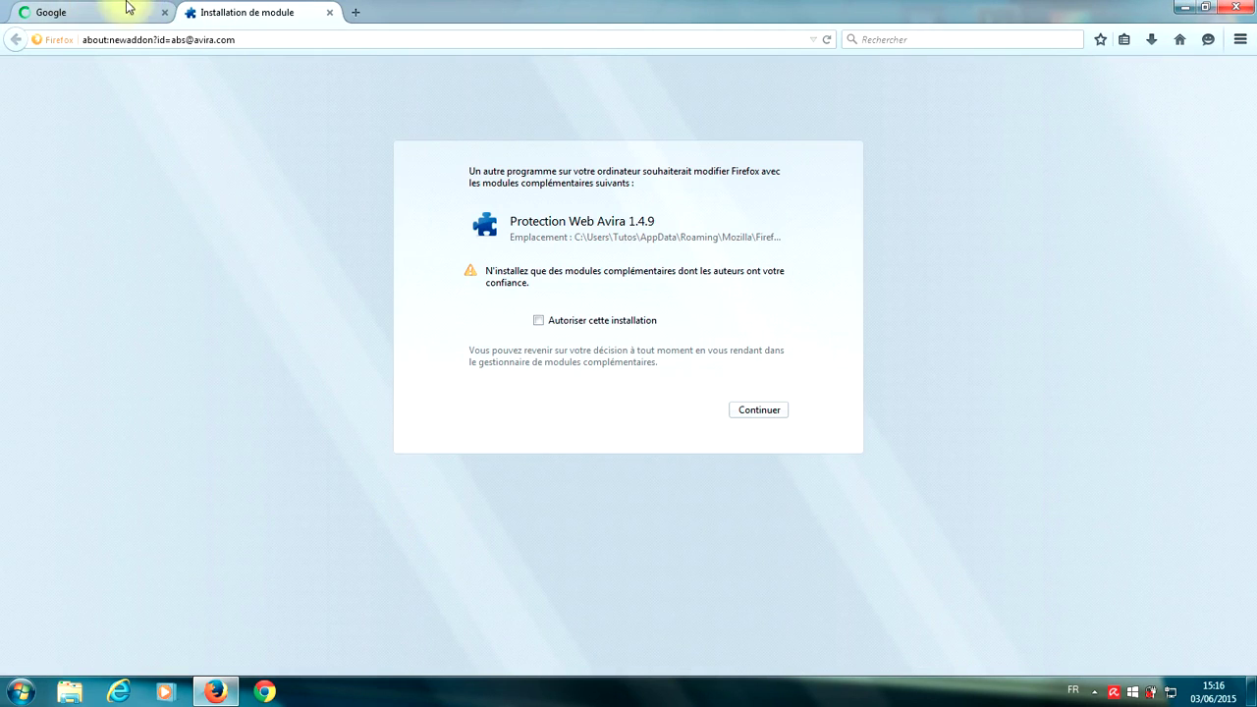
Step: Authorise the installation of the Protection Web Avira 1.4.9 add-on in Firefox, continue, and return to the desktop
{"action": "left_click", "coordinate": [54, 15]}
{"action": "left_click", "coordinate": [209, 10]}
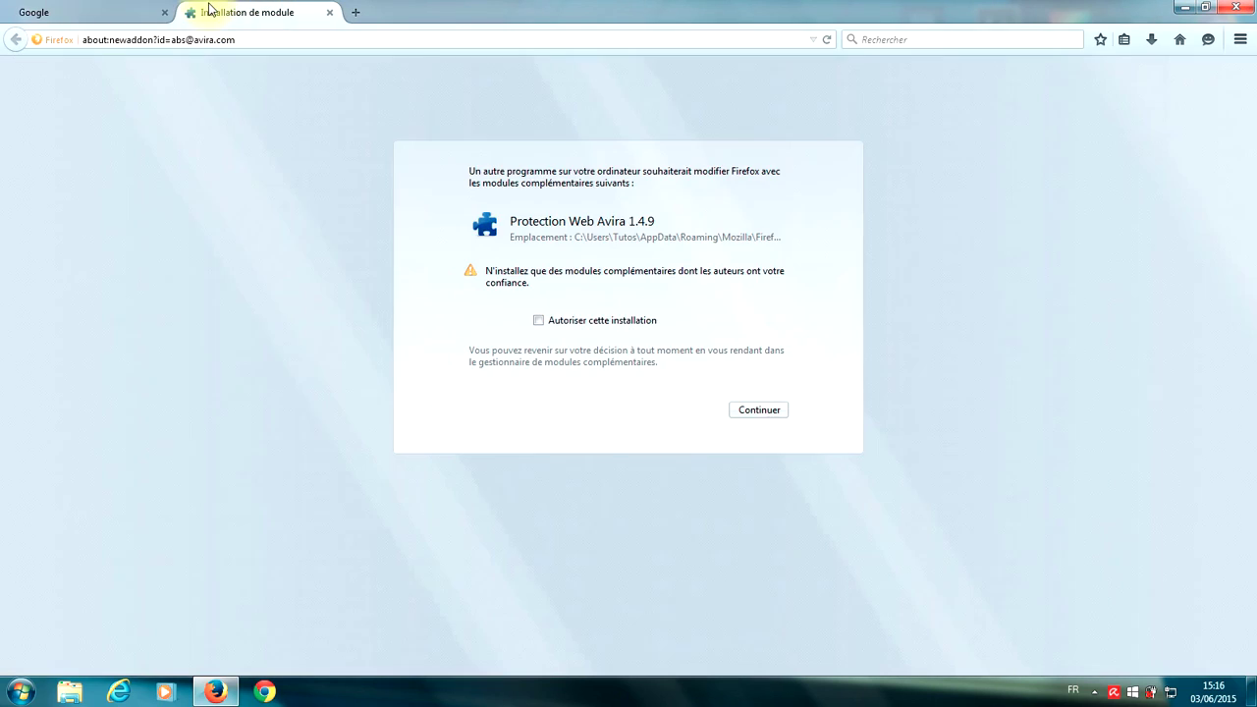
{"action": "left_click", "coordinate": [539, 321]}
{"action": "left_click", "coordinate": [539, 321]}
{"action": "left_click", "coordinate": [773, 414]}
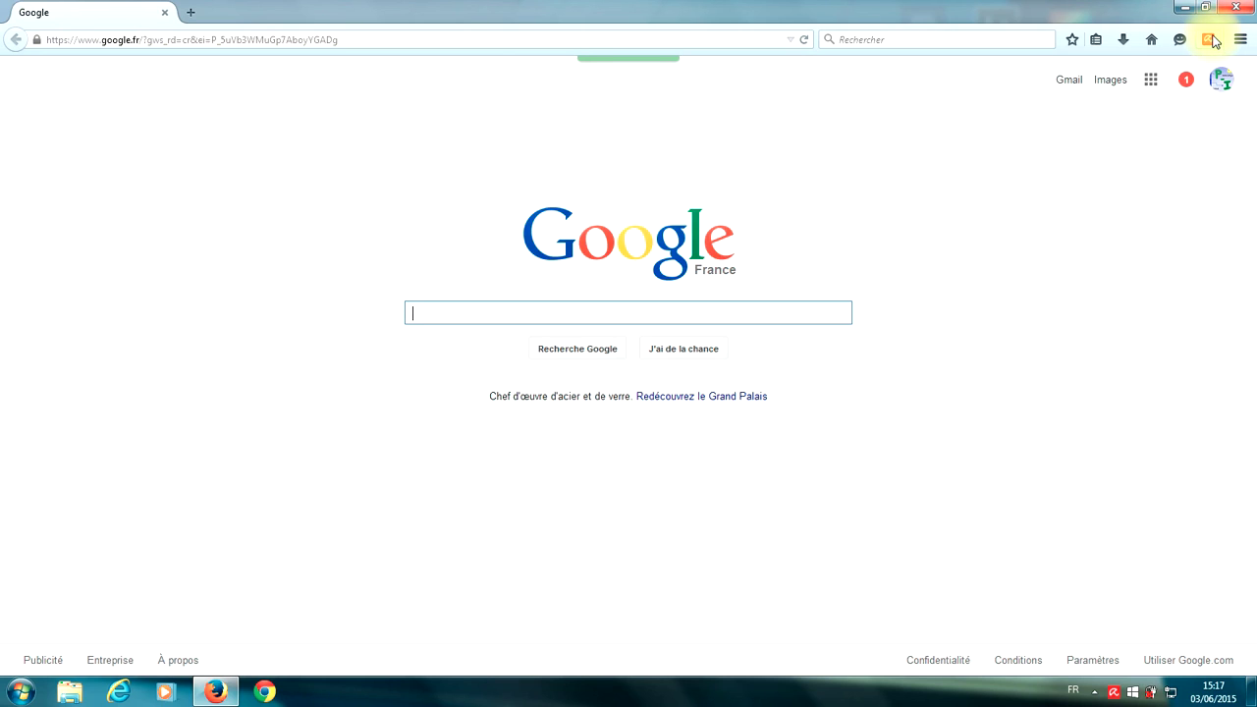
{"action": "key", "text": "super+d"}
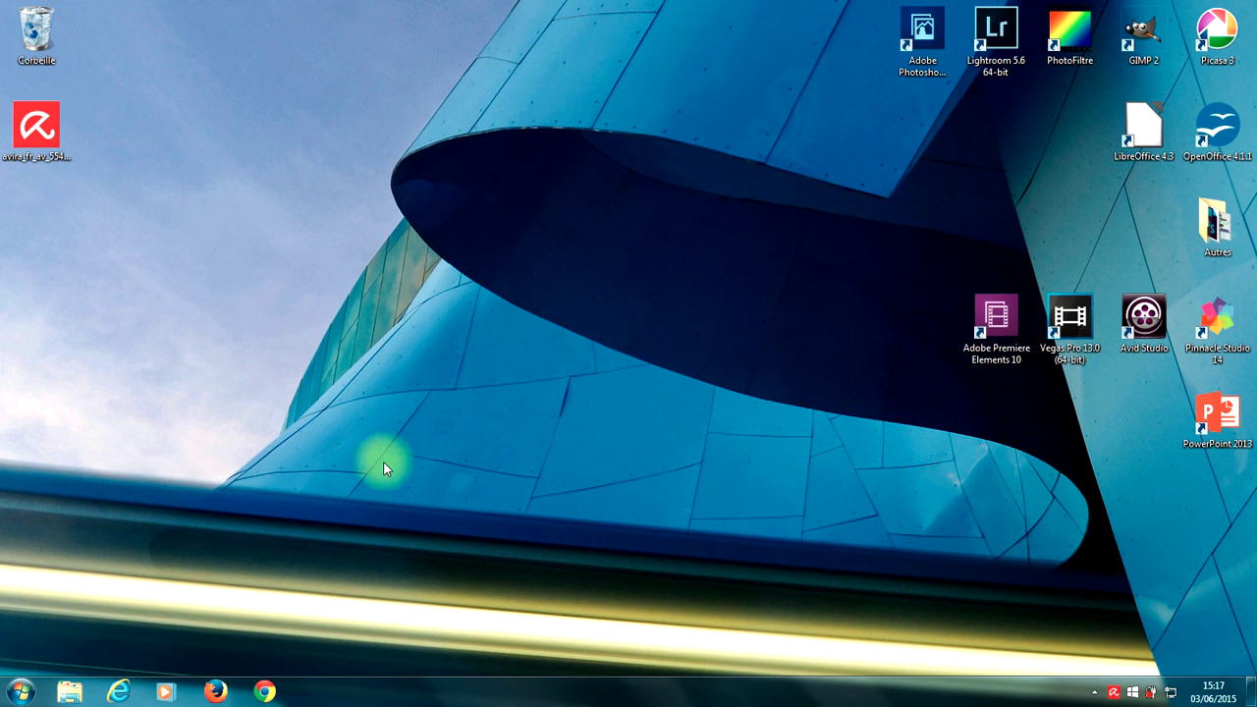